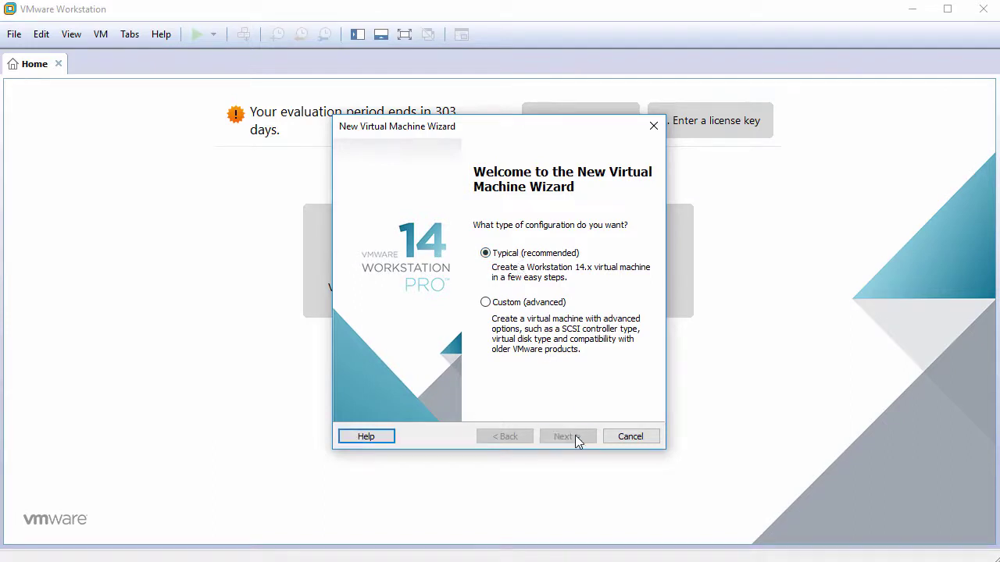
Choose Typical setup and defer the operating system installation until later.
left_click(576, 437)
left_click(431, 355)
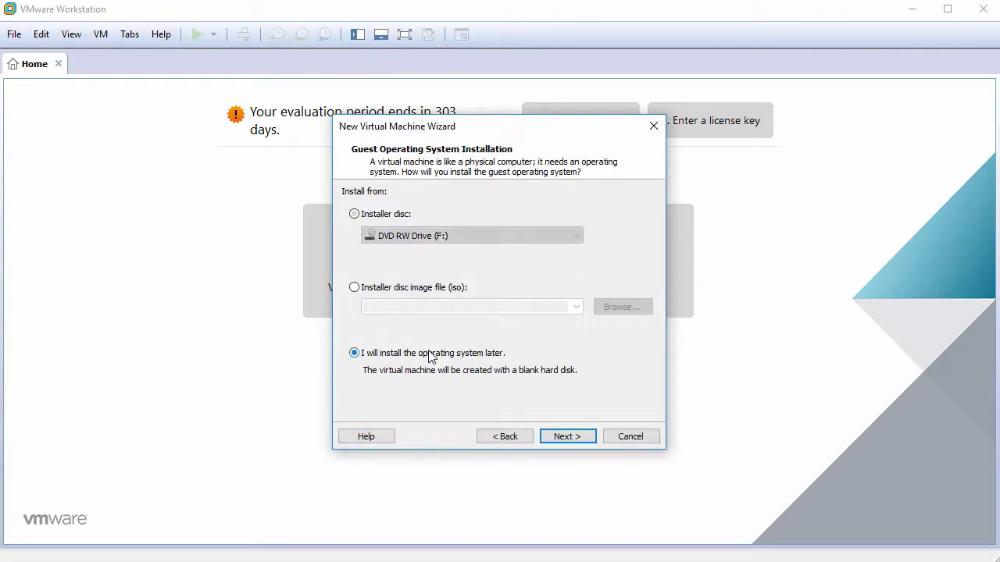
left_click(568, 438)
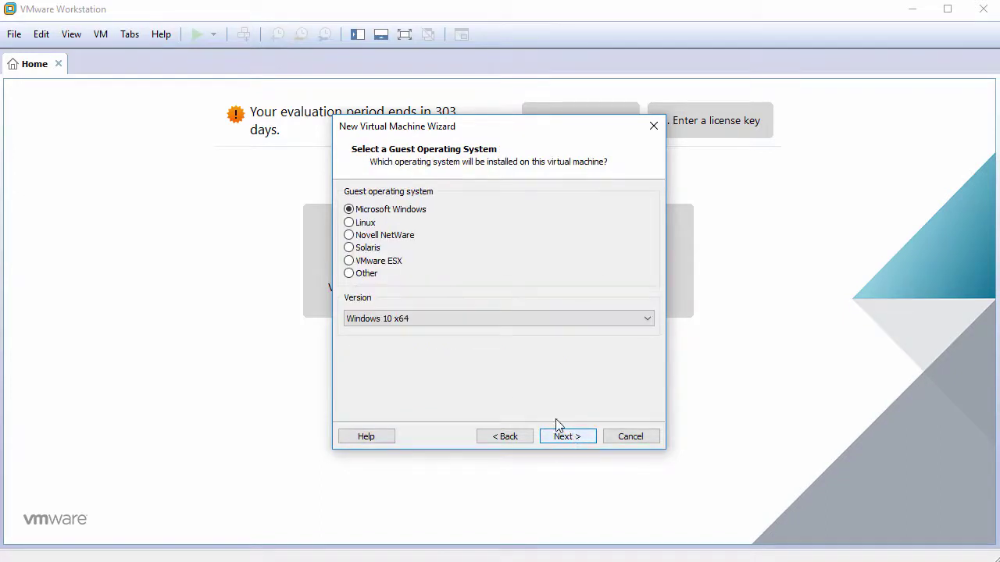
Select Linux as the guest OS with version Ubuntu 64-bit.
left_click(372, 227)
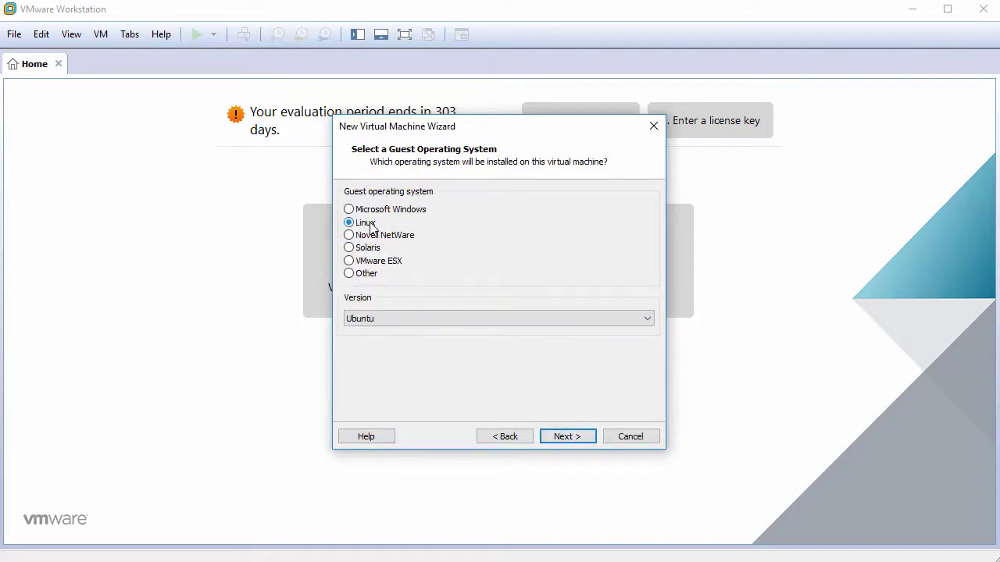
left_click(430, 318)
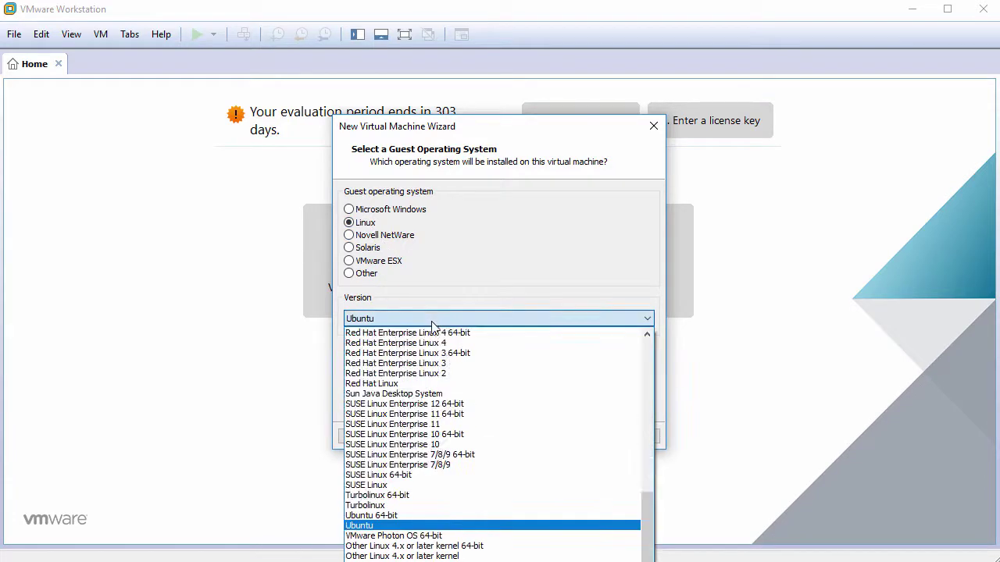
left_click(406, 516)
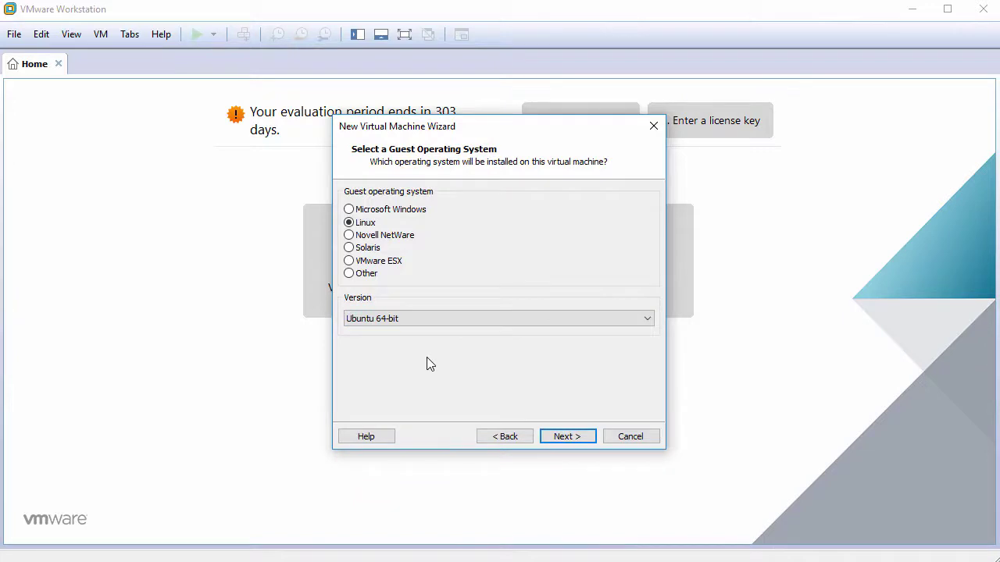
Name the machine Xubuntu16.04.4 and set a 60 GB maximum disk size.
left_click(567, 437)
type("X")
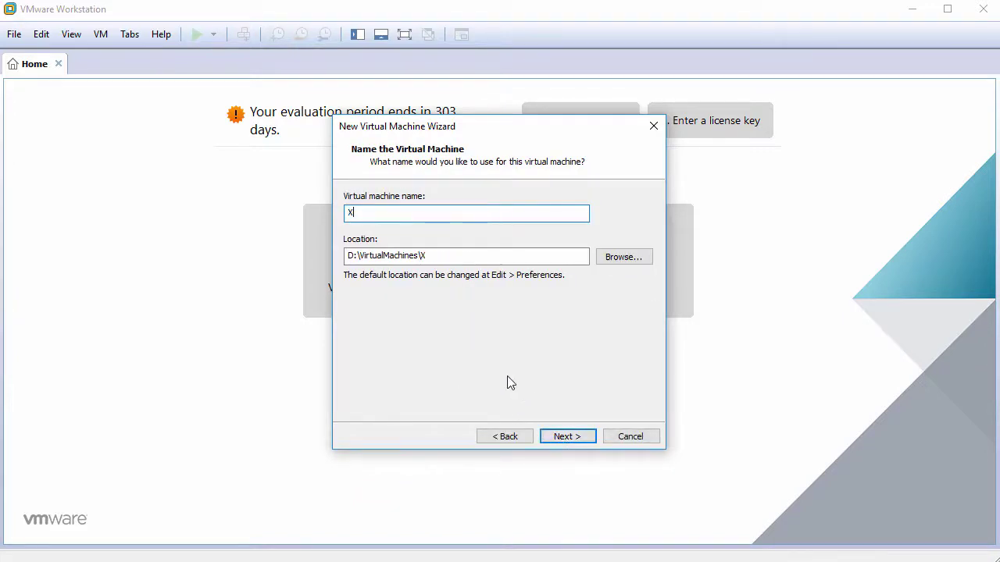
type("ubuntu16.04.4")
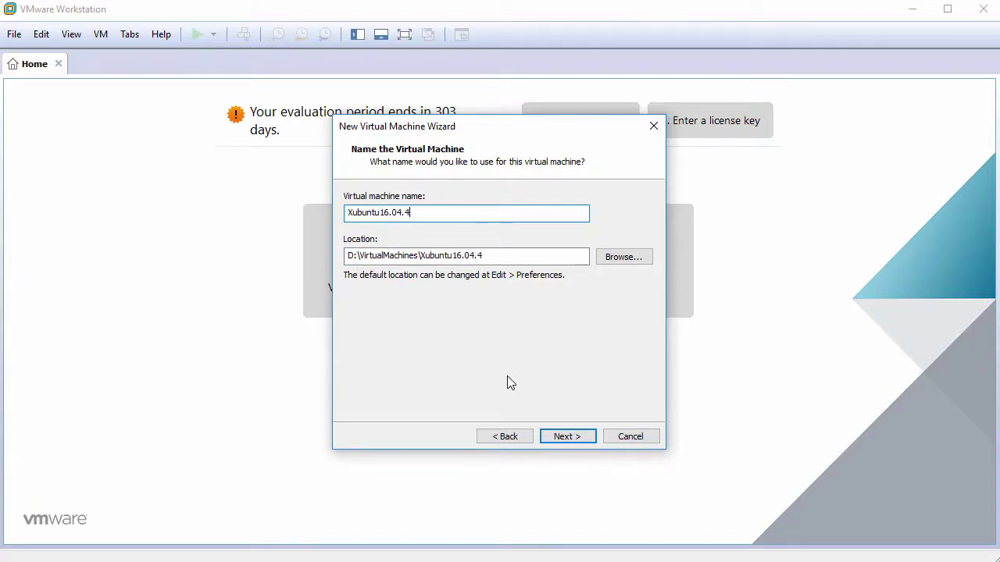
left_click(562, 437)
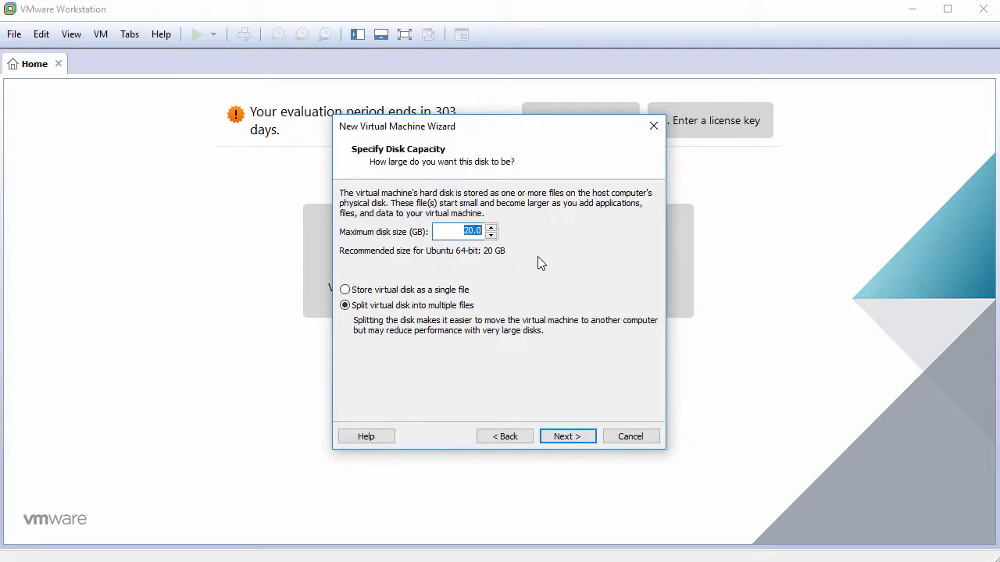
type("60")
left_click(568, 437)
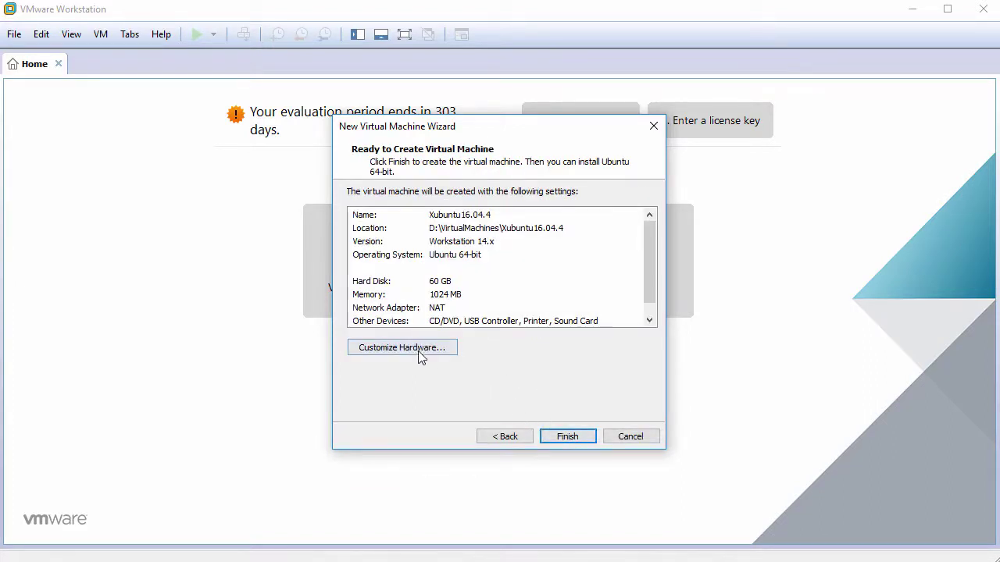
In Customize Hardware, set the processor to 2 cores per processor.
left_click(418, 352)
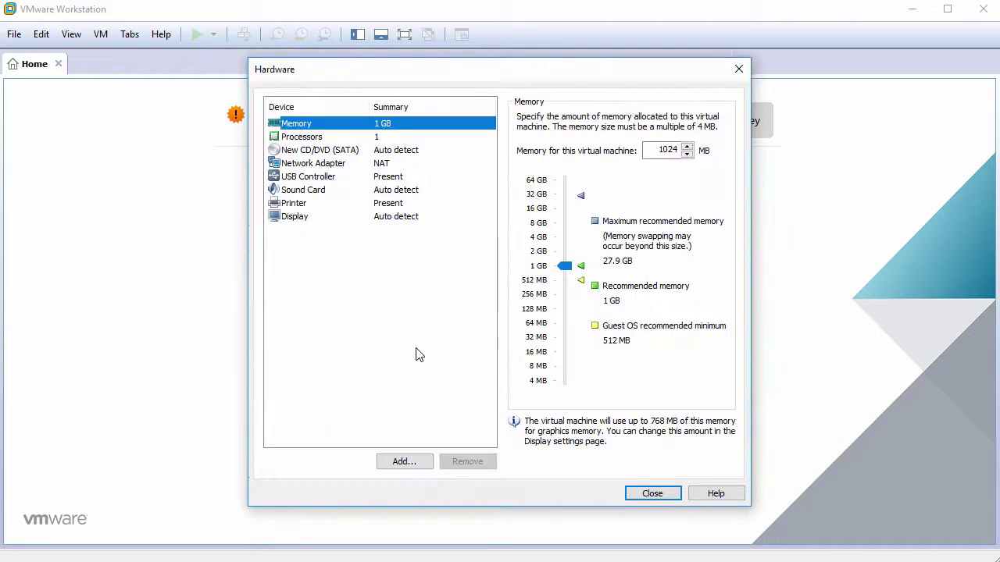
left_click(412, 140)
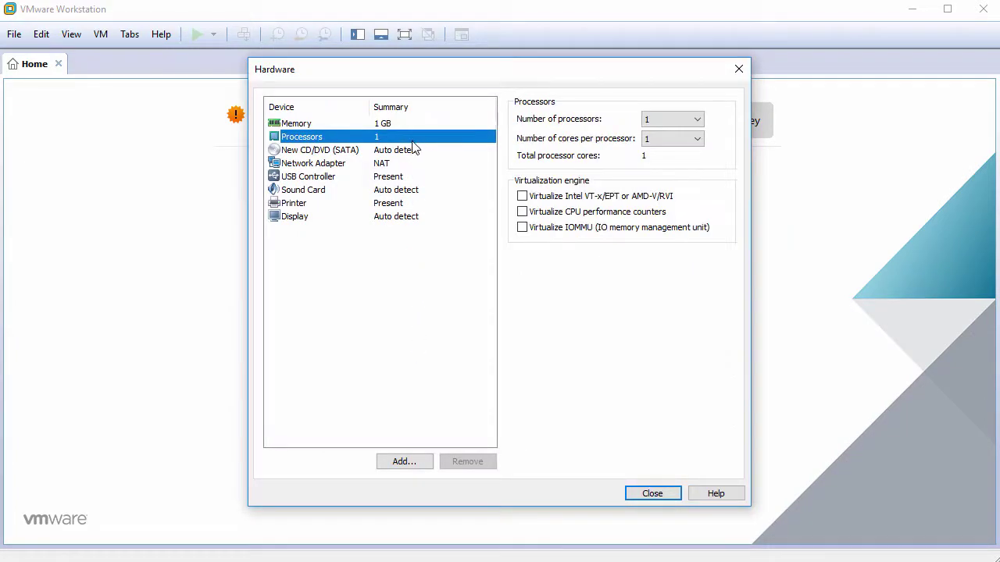
left_click(660, 139)
left_click(676, 170)
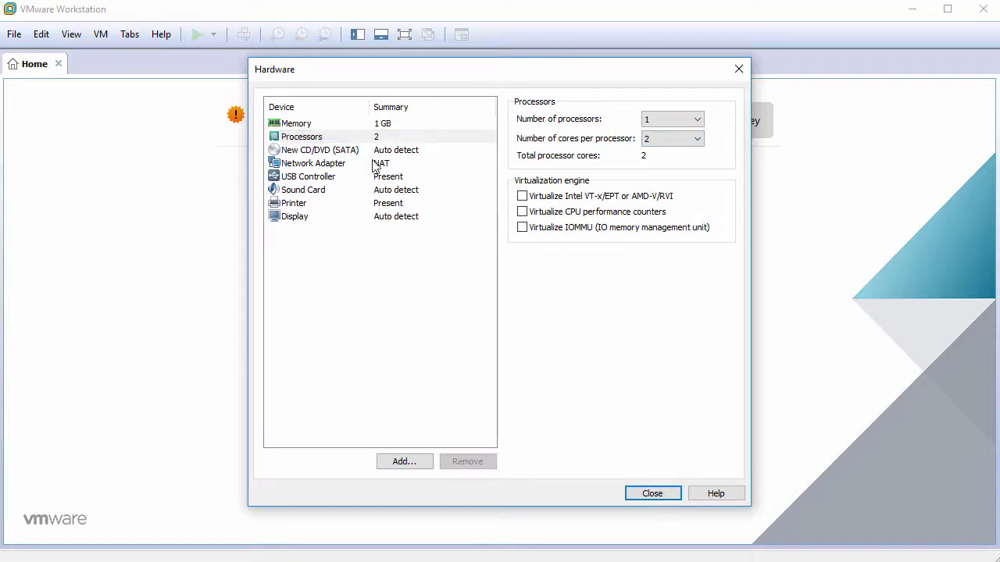
Point the CD/DVD drive at the xubuntu-16.04.4-desktop-amd64.iso image file.
left_click(345, 153)
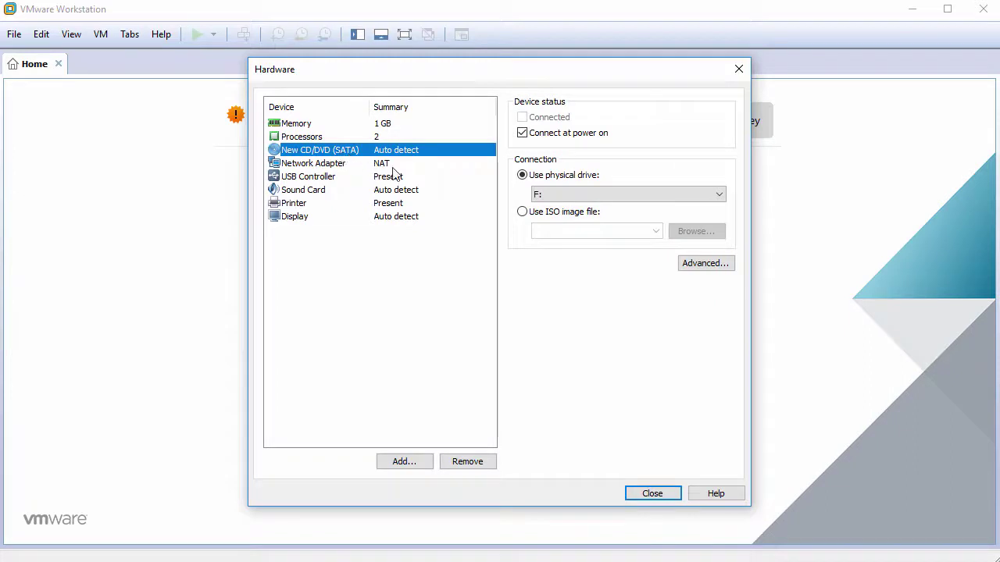
left_click(564, 217)
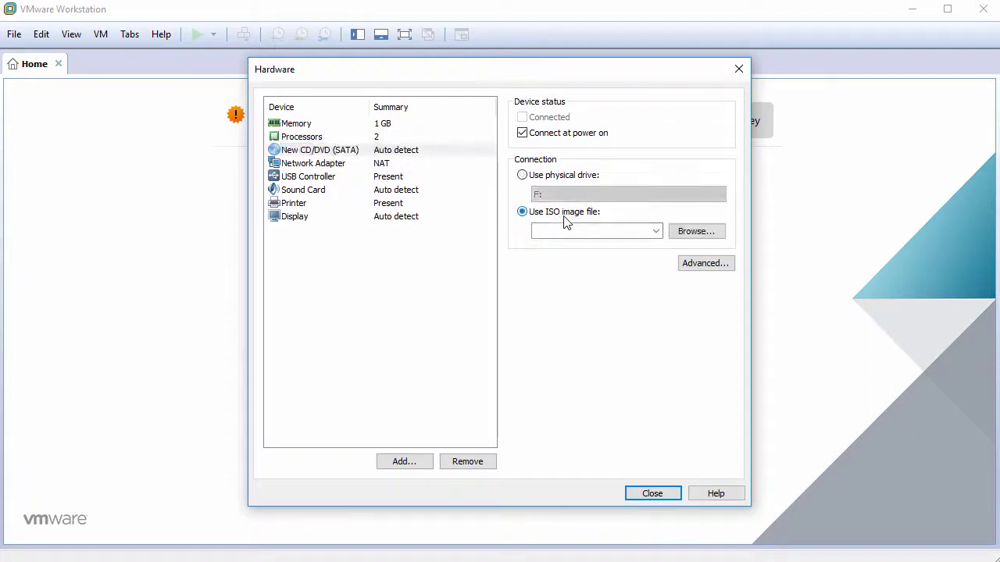
left_click(698, 232)
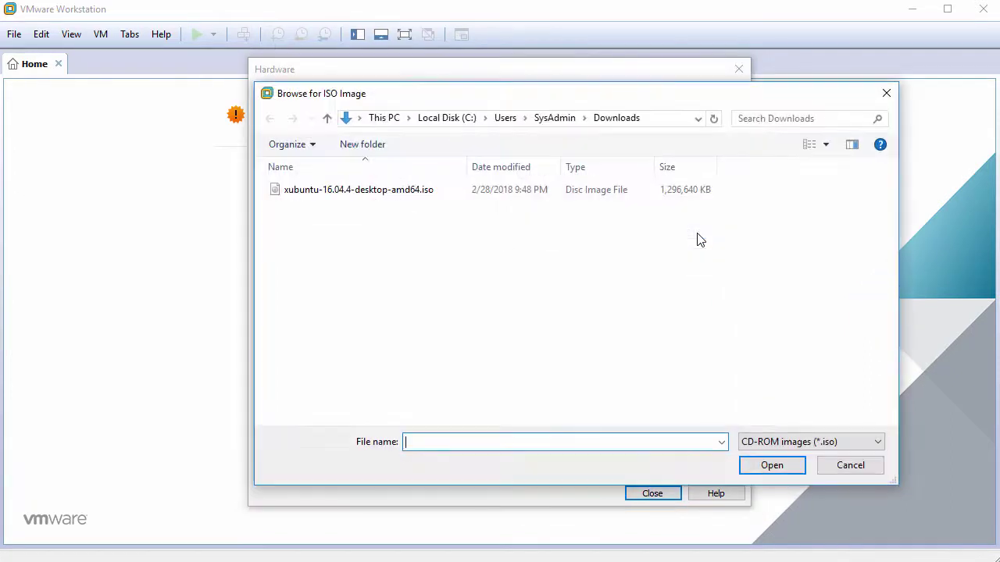
left_click(440, 201)
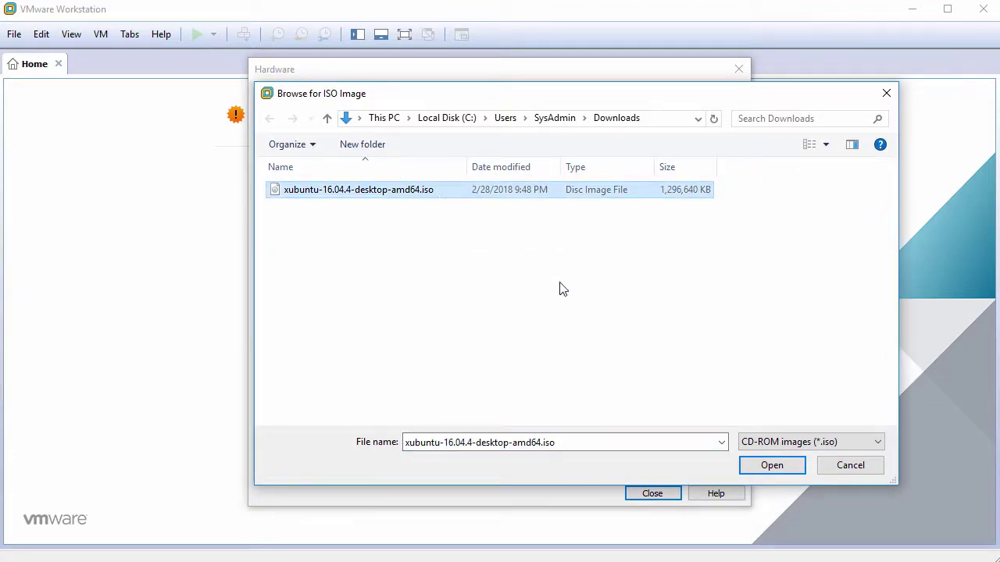
left_click(770, 464)
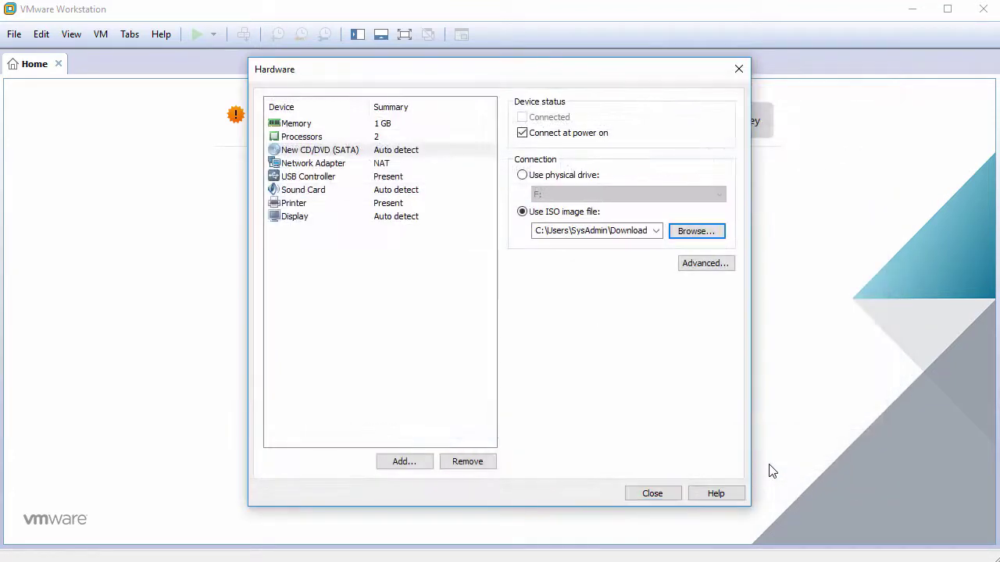
Remove the USB controller, sound card and printer from the hardware list.
left_click(325, 179)
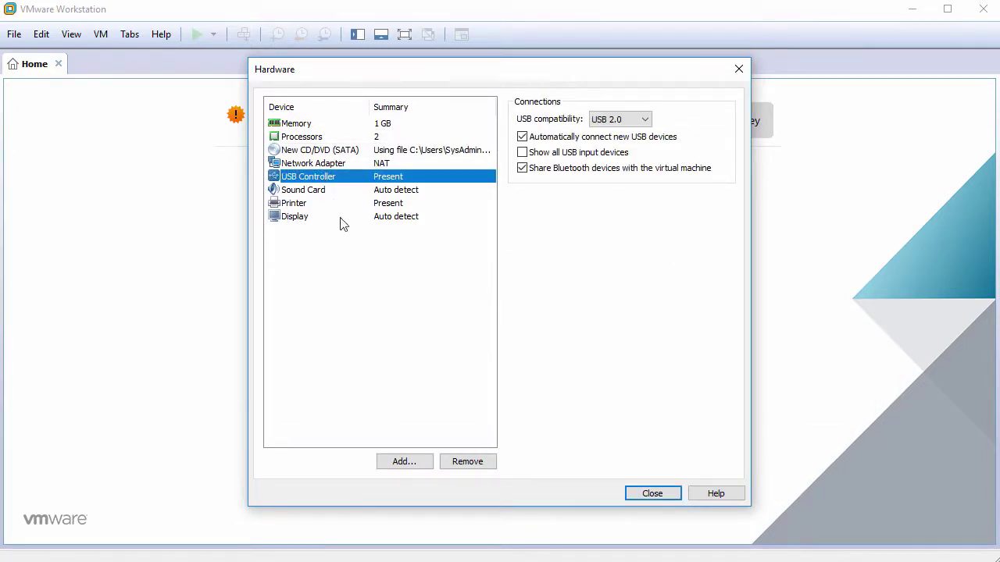
left_click(461, 467)
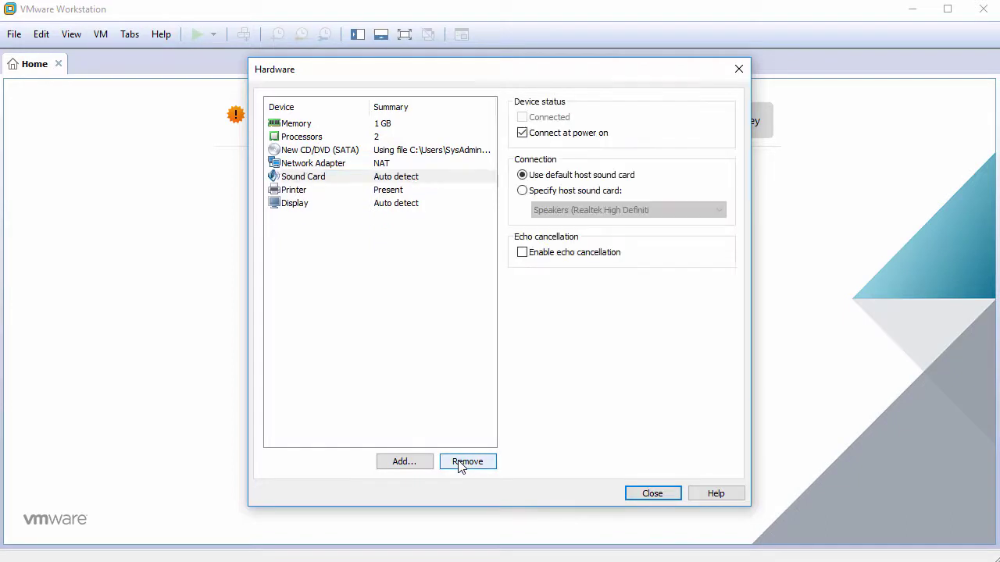
left_click(461, 466)
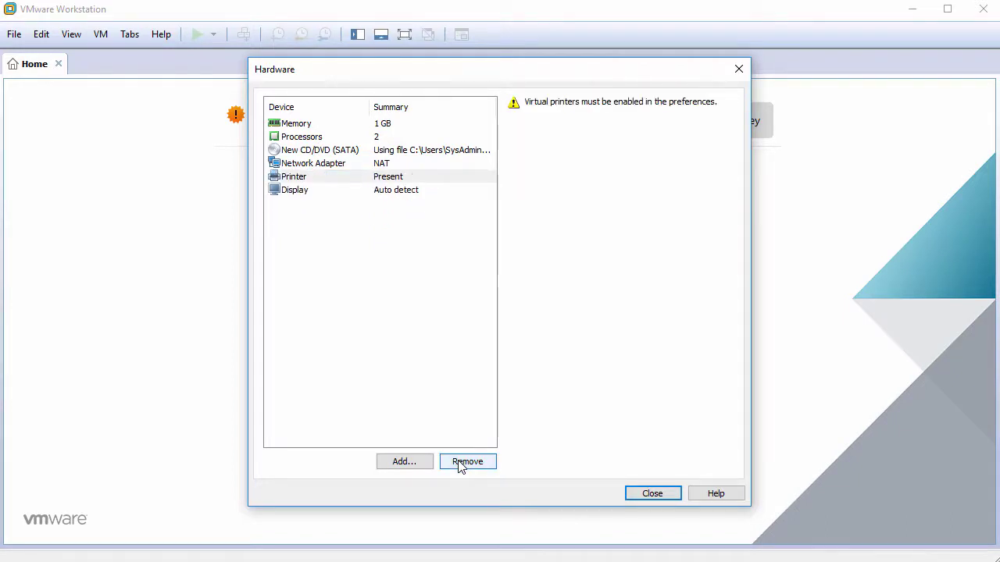
left_click(461, 467)
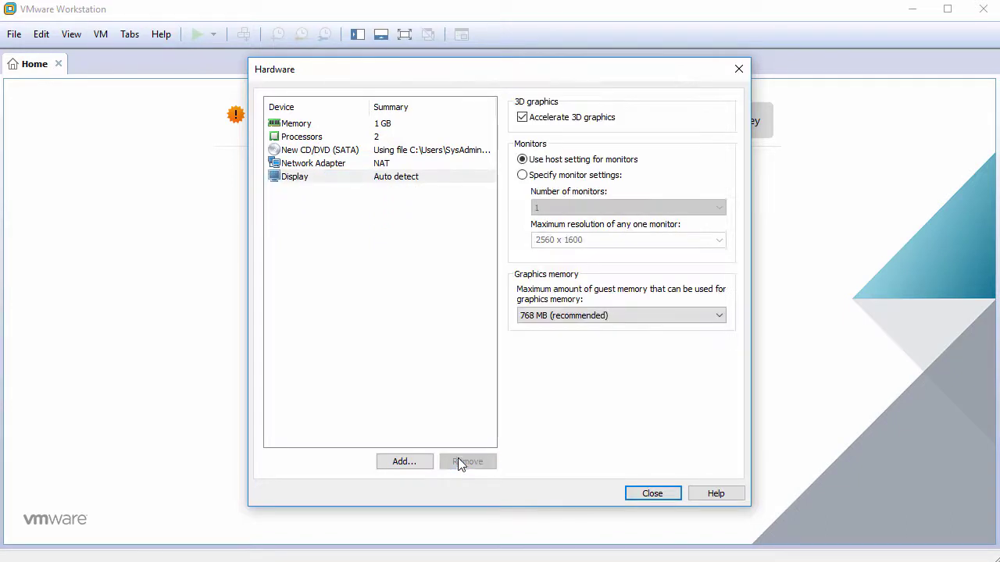
Turn off Accelerate 3D graphics in Display settings and close the hardware dialog.
left_click(428, 178)
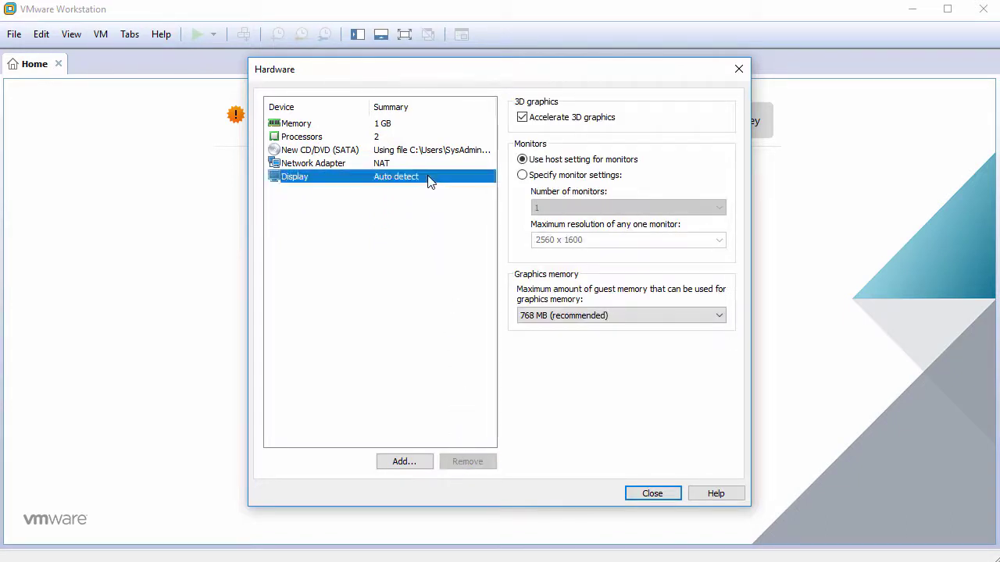
left_click(524, 118)
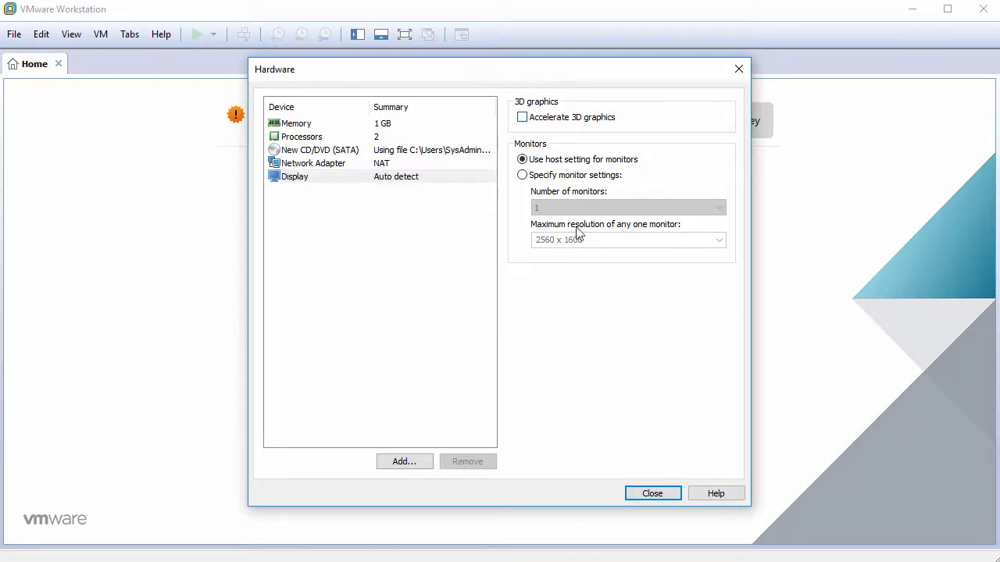
left_click(645, 493)
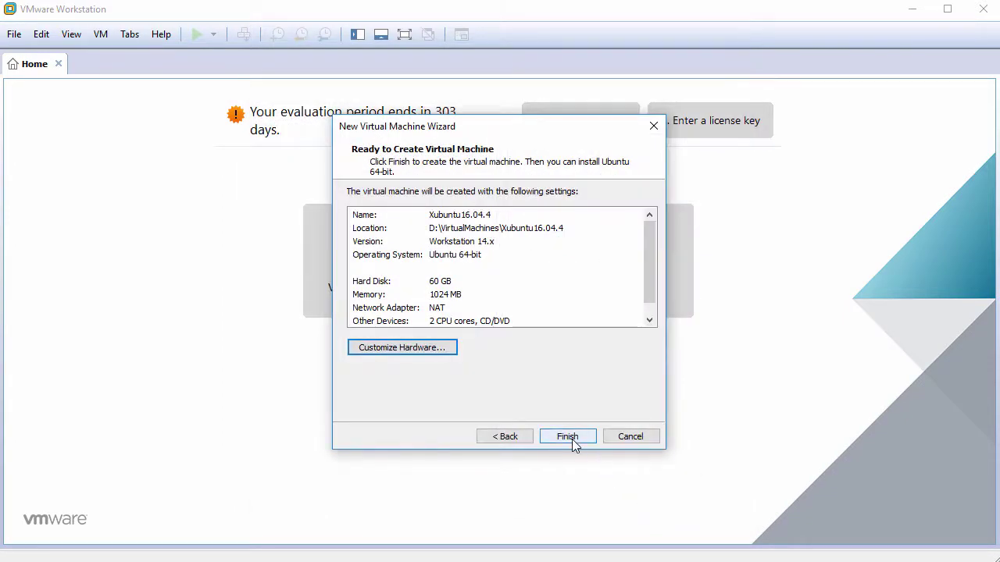
Create the Xubuntu16.04.4 machine, power it on and switch it to full screen.
left_click(572, 440)
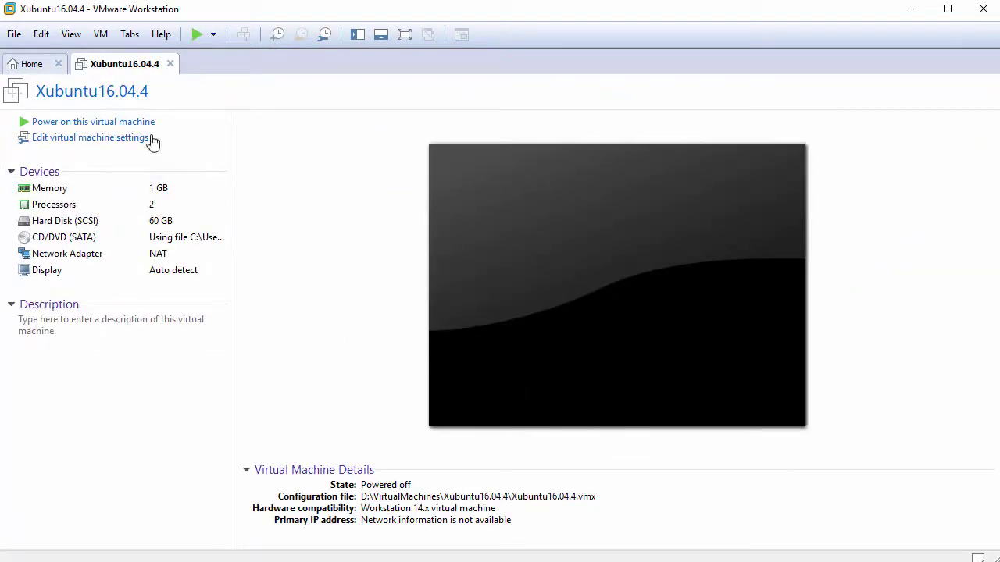
left_click(117, 123)
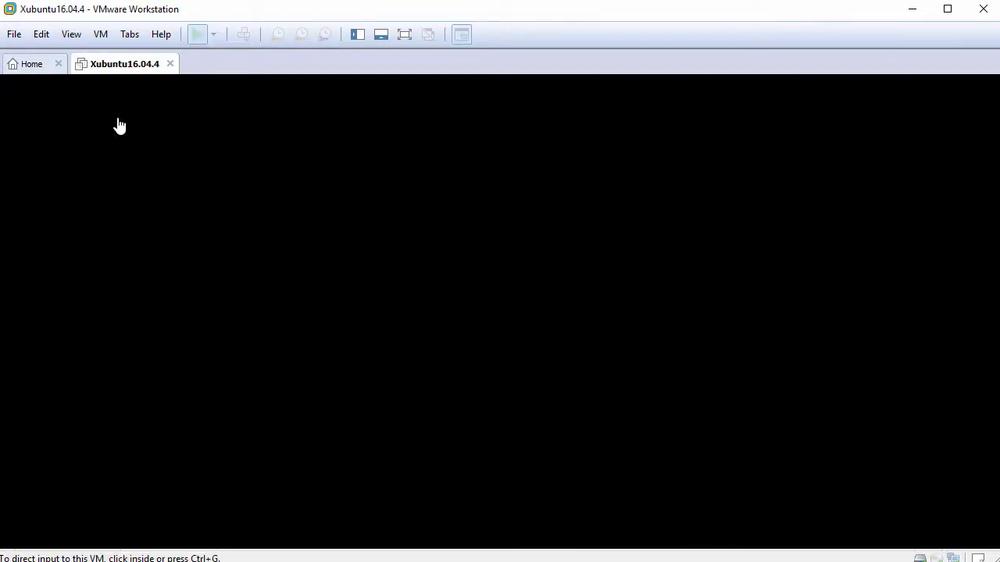
left_click(991, 518)
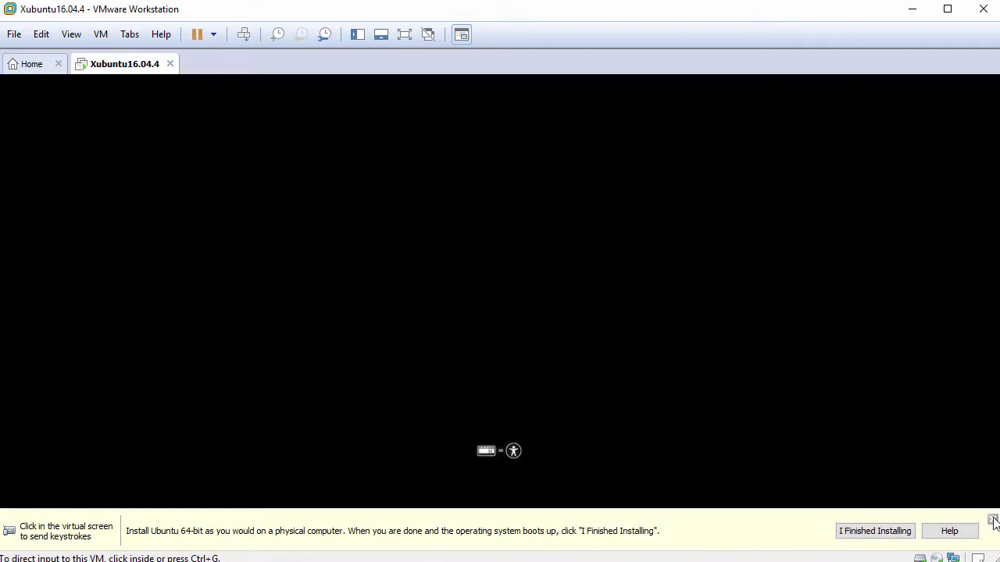
key("ctrl+alt+Return")
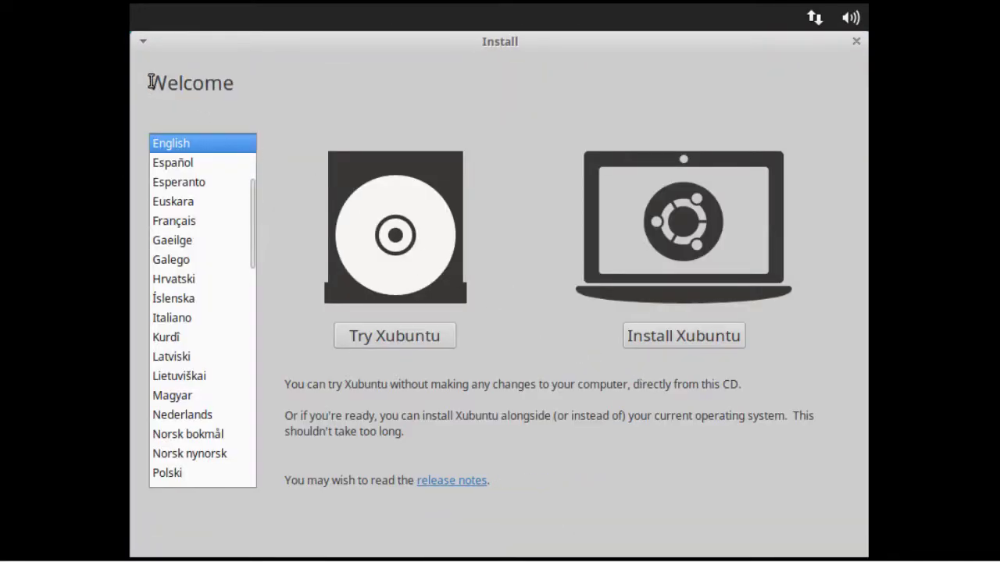
Choose Install Xubuntu and enable downloading updates and third-party software.
left_click_drag(149, 80, 239, 83)
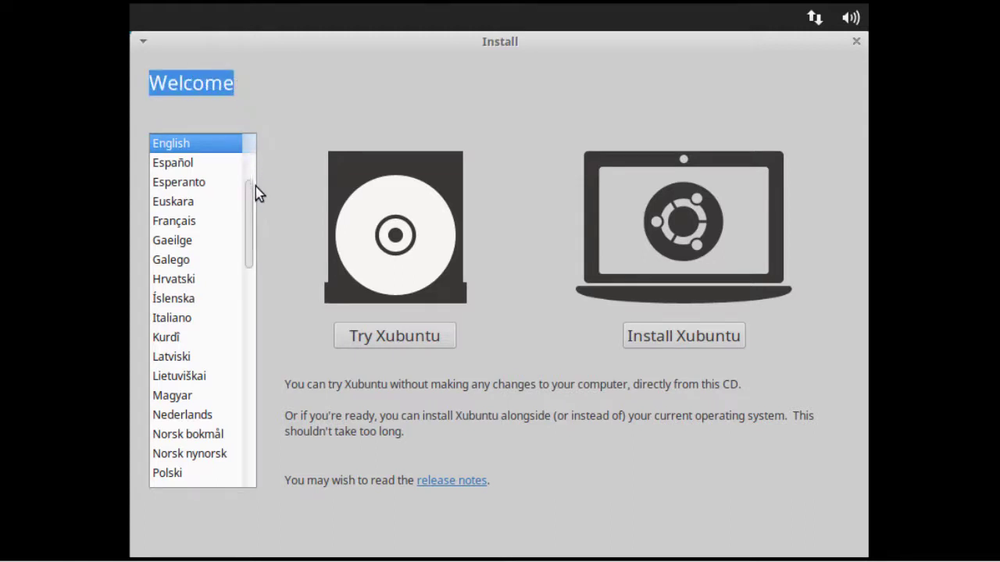
left_click_drag(249, 217, 251, 184)
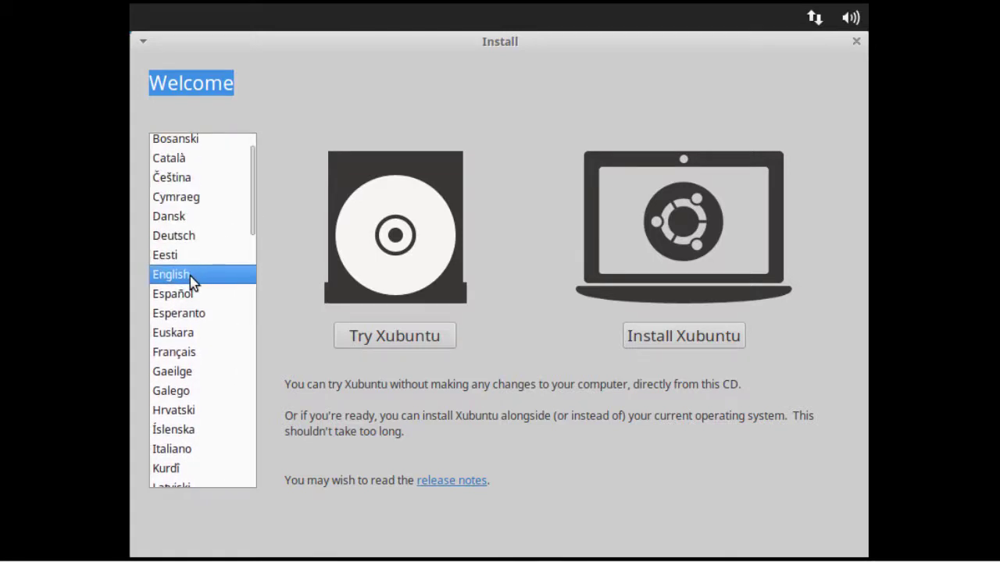
left_click(695, 337)
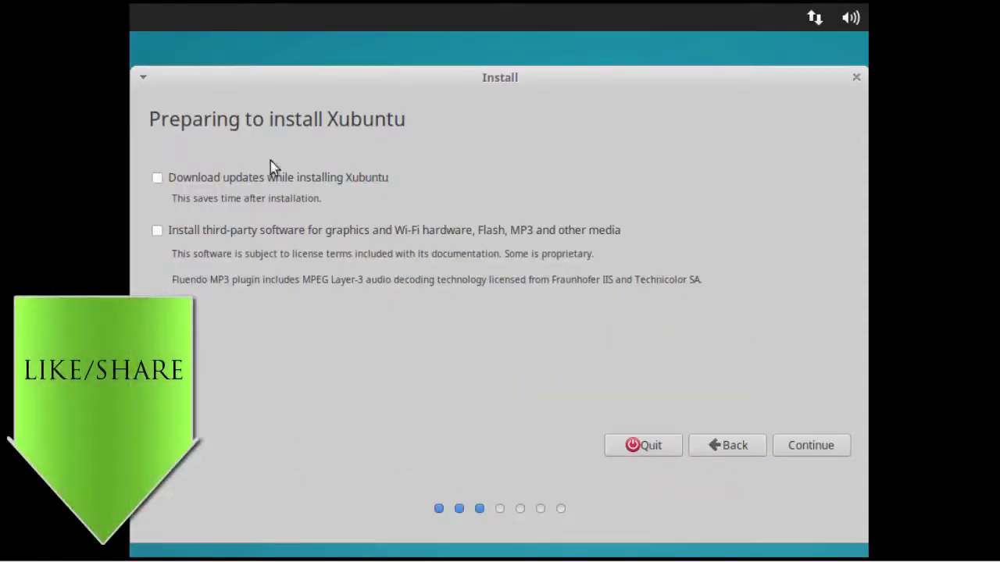
left_click_drag(154, 118, 414, 117)
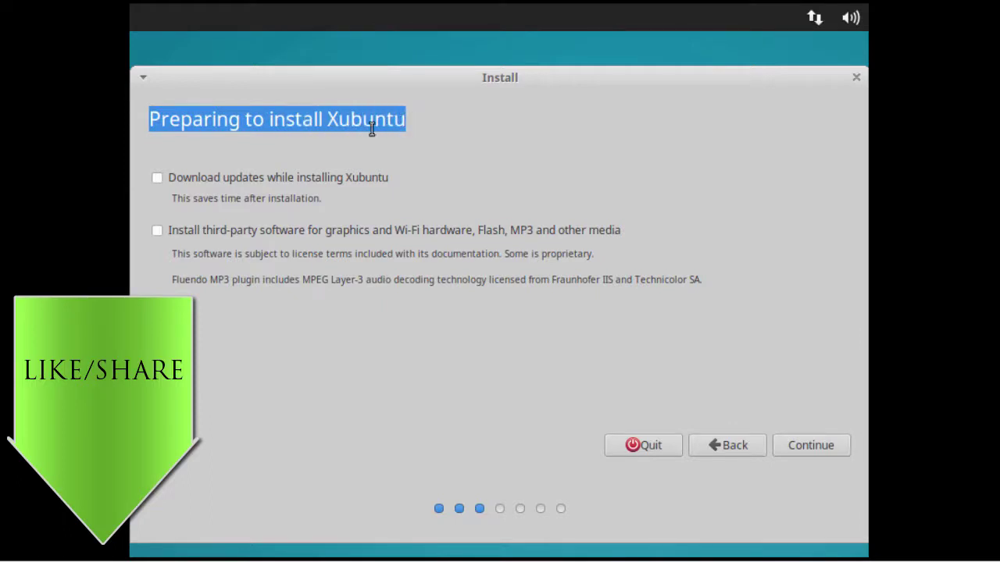
left_click(158, 178)
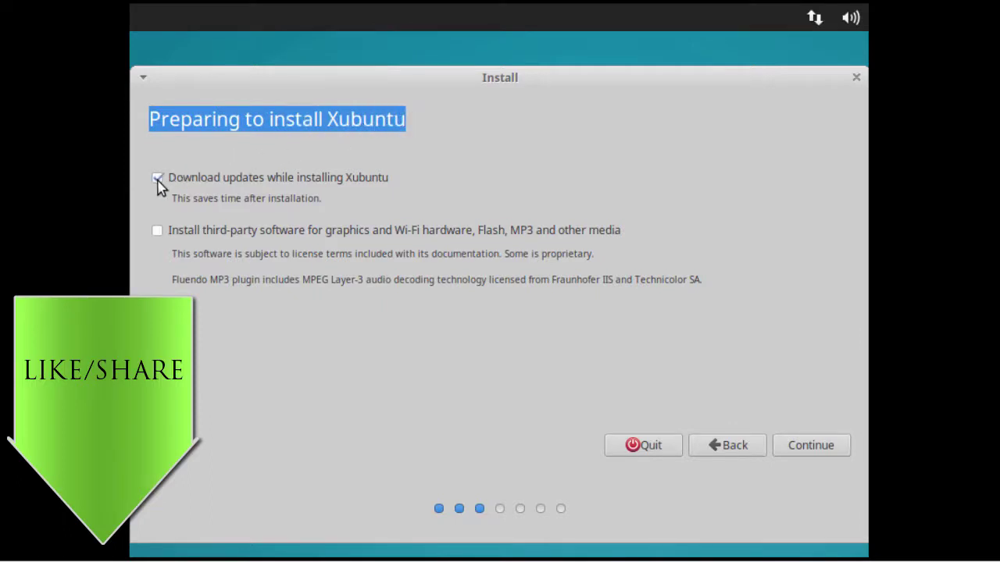
left_click(158, 232)
left_click(806, 451)
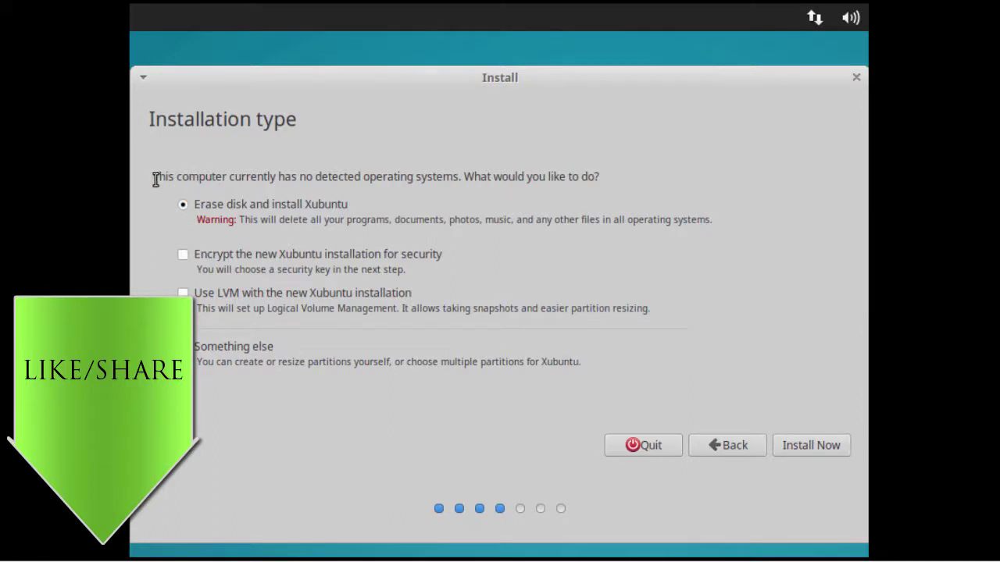
Keep 'Erase disk and install Xubuntu', Install Now, and confirm writing the partition changes.
left_click_drag(155, 177, 607, 188)
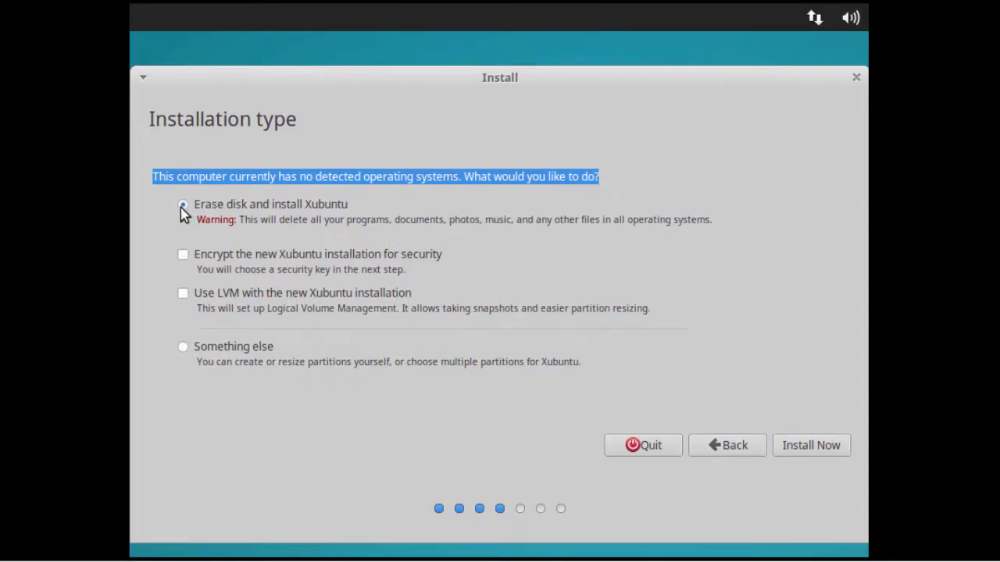
left_click(812, 445)
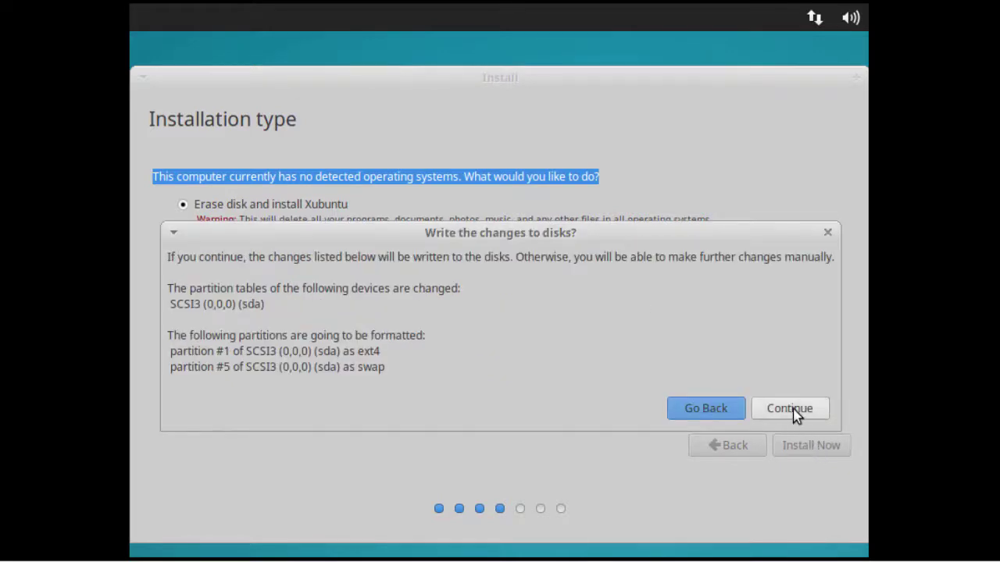
left_click(793, 411)
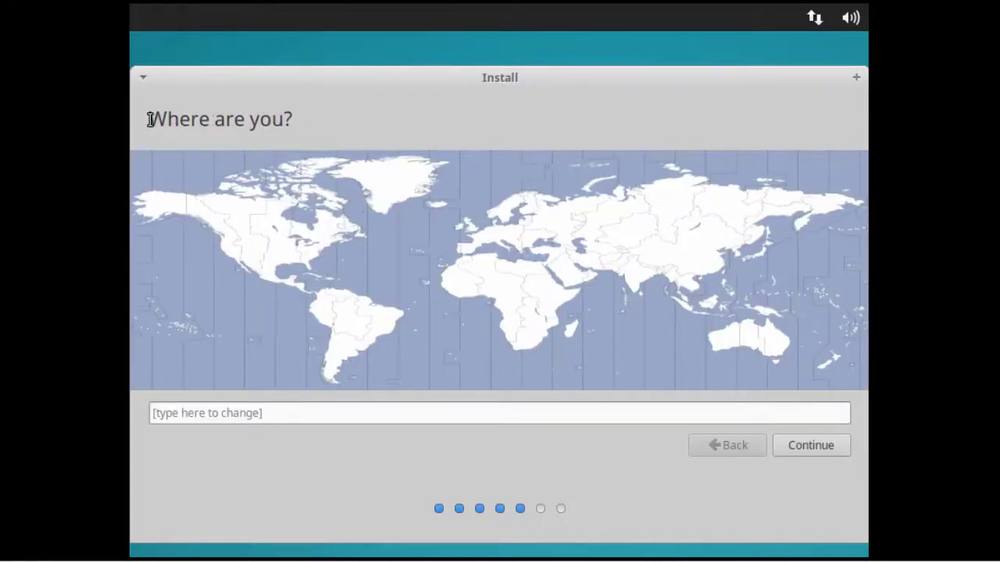
Set the time zone to New York and accept the English (US) keyboard layout.
left_click_drag(149, 118, 301, 119)
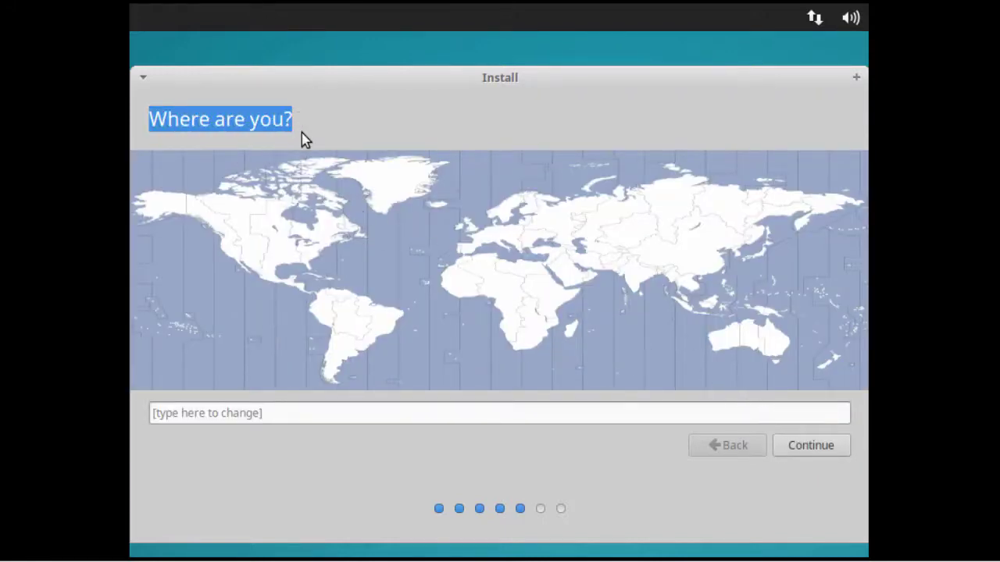
left_click(316, 252)
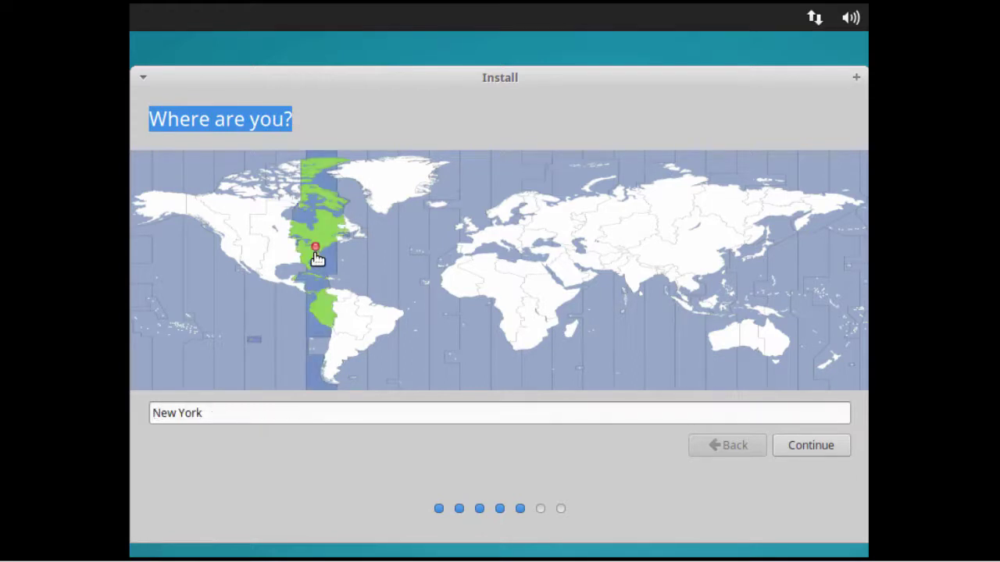
left_click(814, 447)
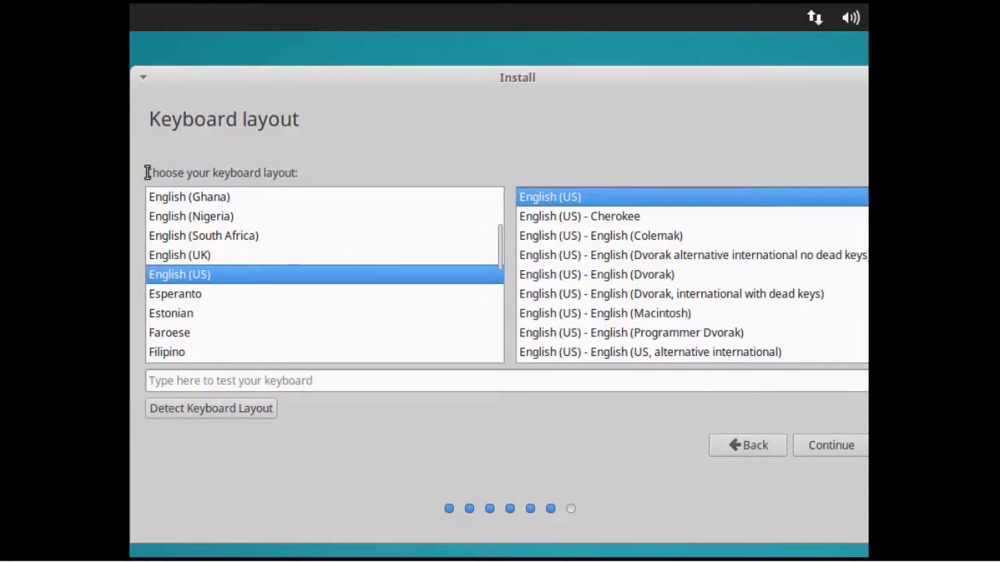
left_click_drag(147, 172, 308, 172)
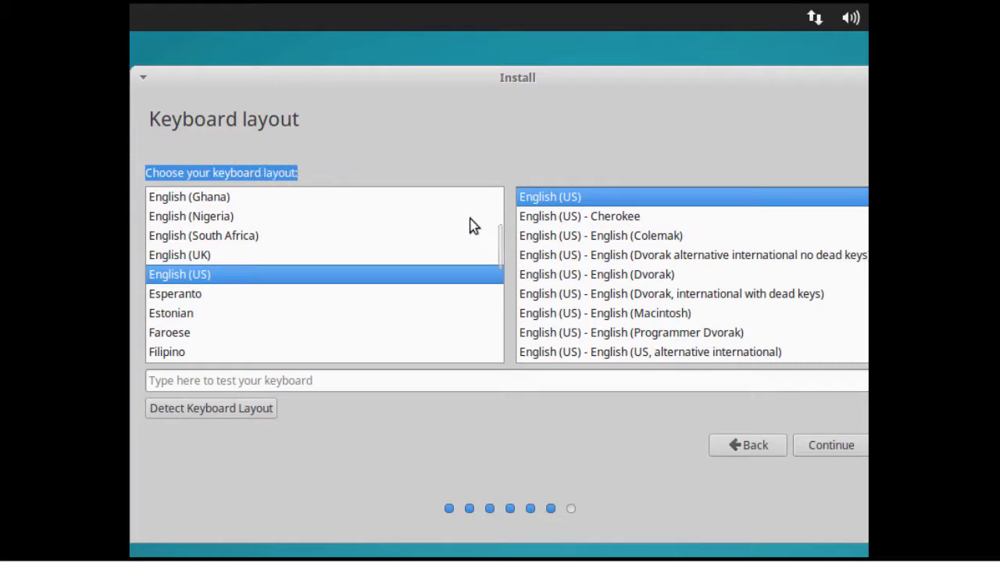
mouse_move(500, 226)
left_mouse_down()
mouse_move(495, 255)
mouse_move(495, 239)
left_mouse_up()
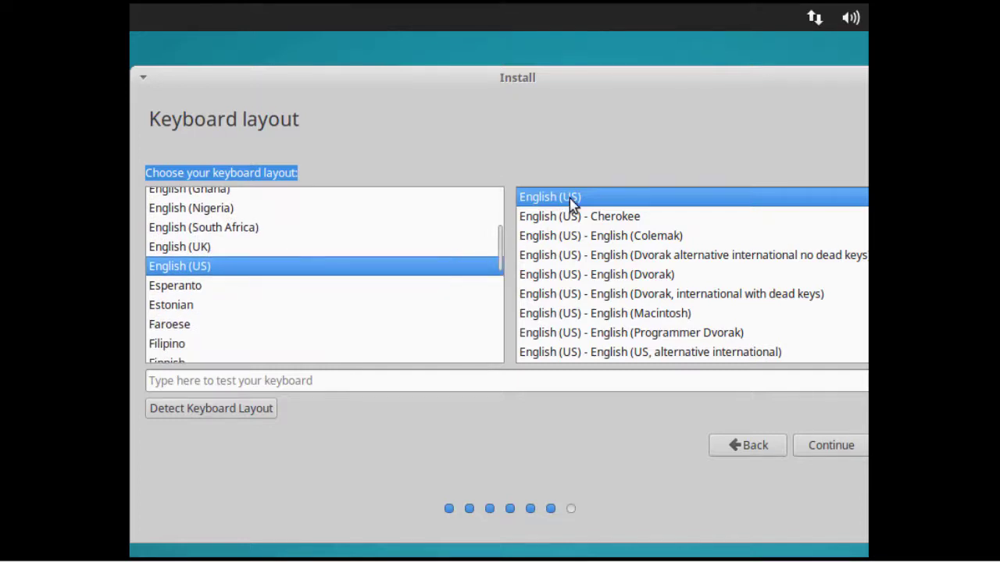
left_click(830, 445)
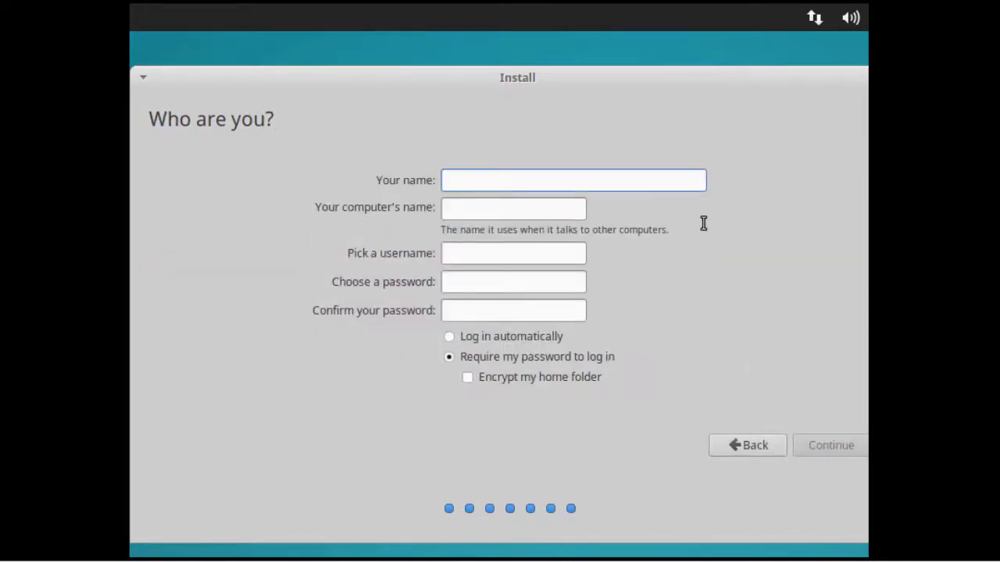
Enter the user's full name, computer name xubuntu2018, a username and matching password, then continue.
type("John S")
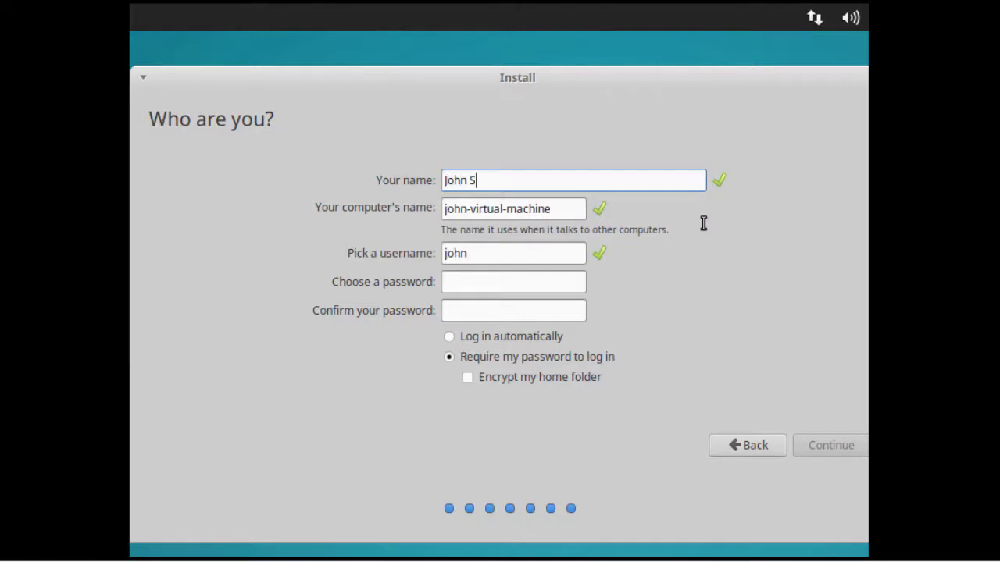
type("mith")
key("Tab")
type("x")
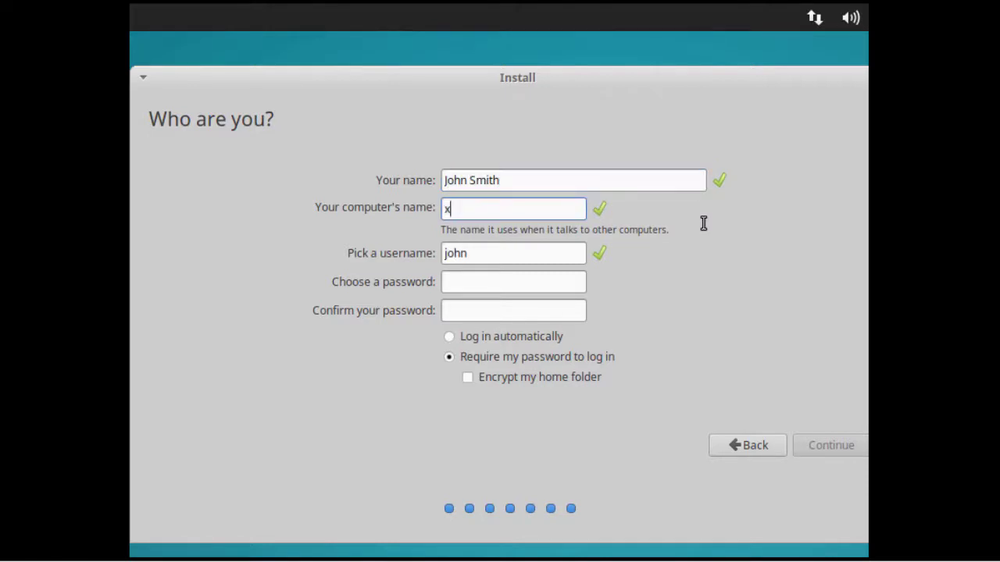
type("ubuntu2018")
key("Tab")
type("jo")
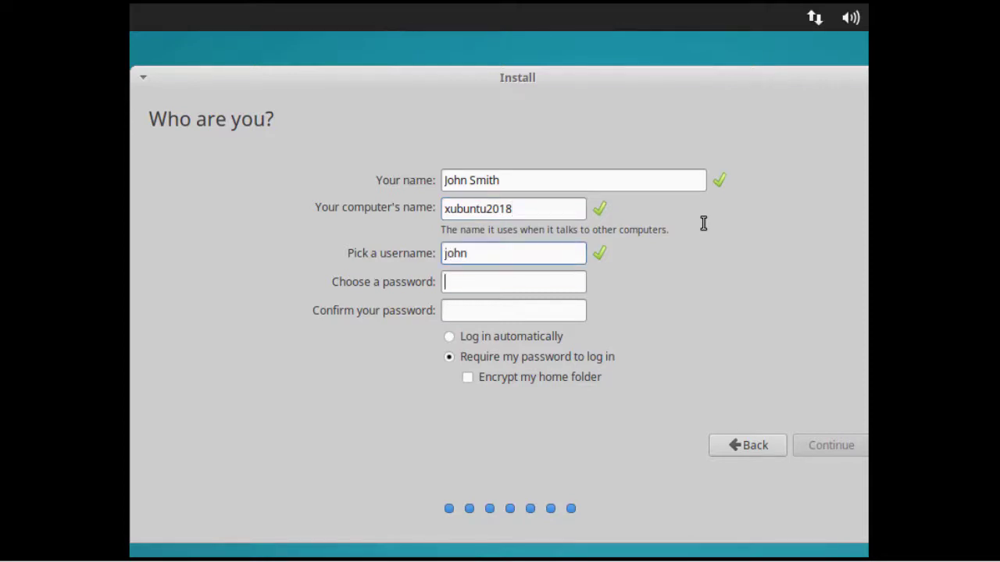
type("password123")
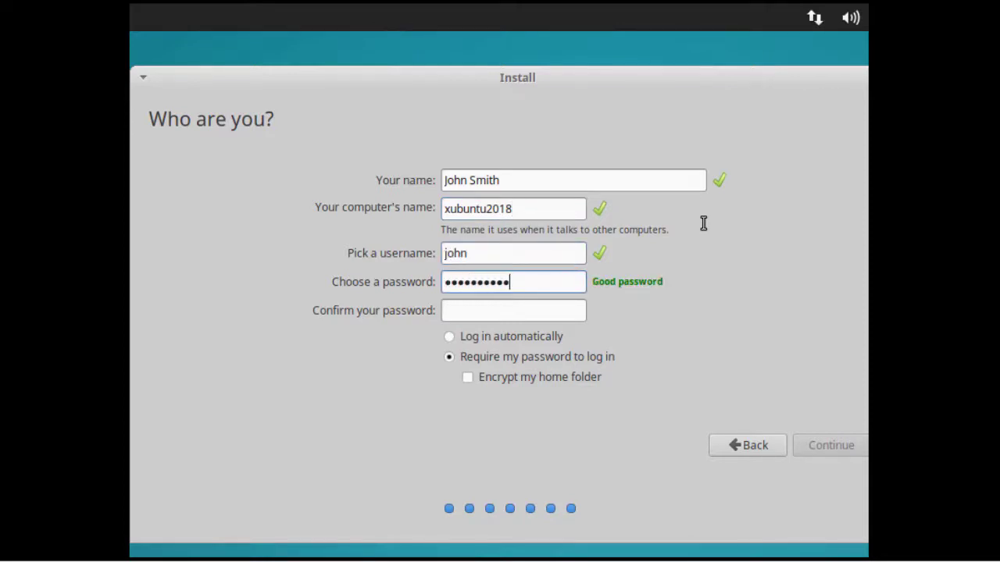
key("Tab")
type("passwor")
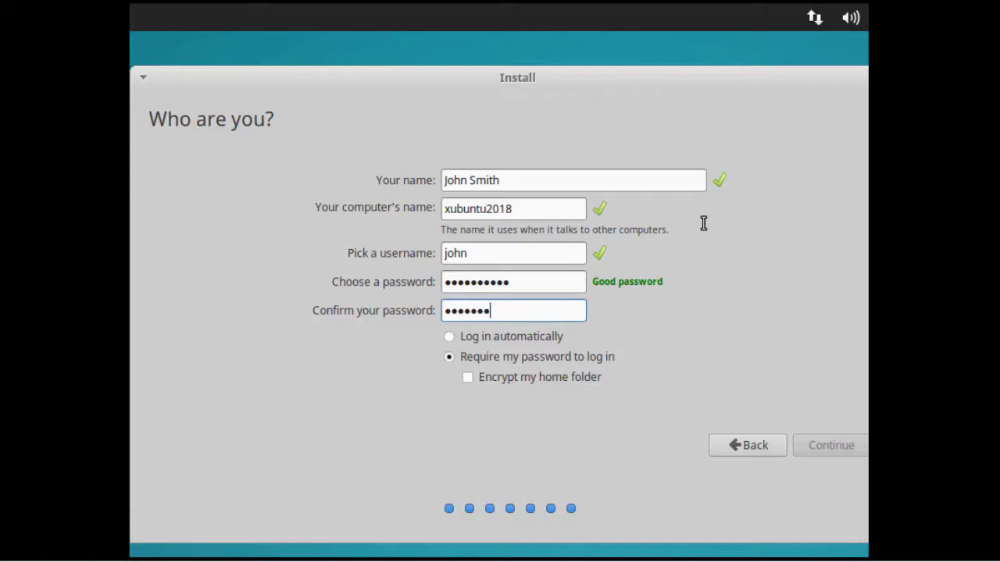
type("d123")
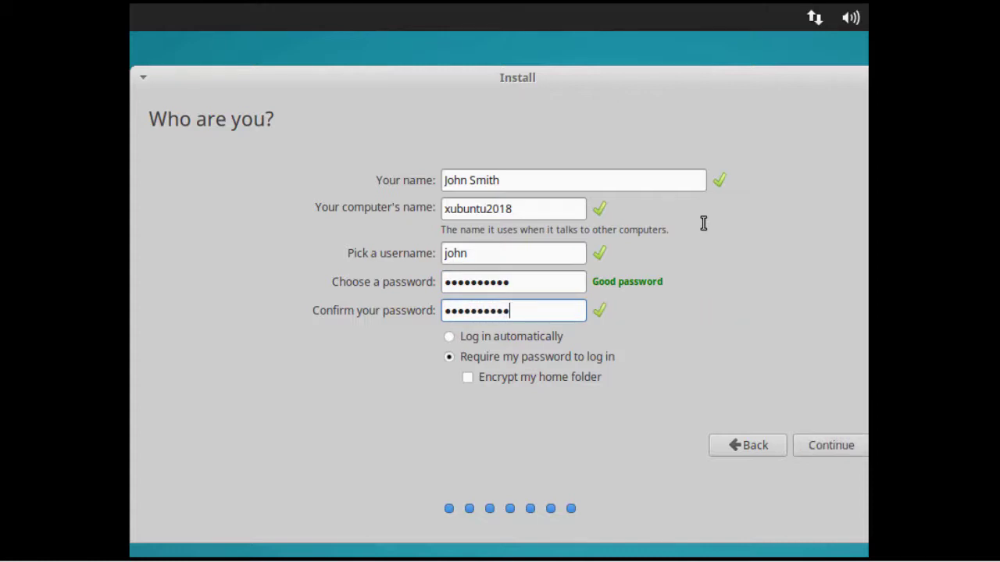
left_click(821, 445)
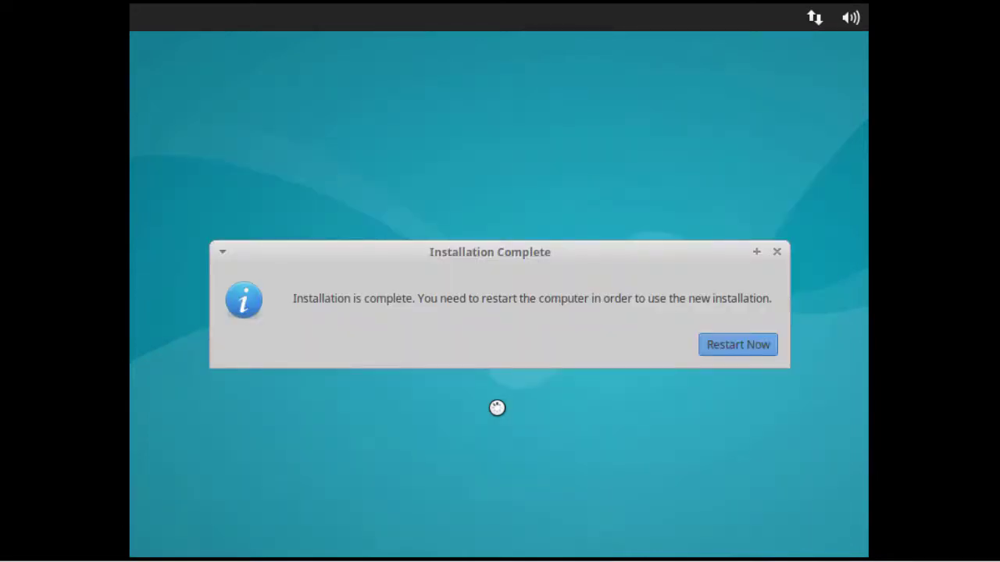
Choose Restart Now in Installation Complete and press Enter at the remove-medium prompt.
left_click_drag(294, 298, 420, 300)
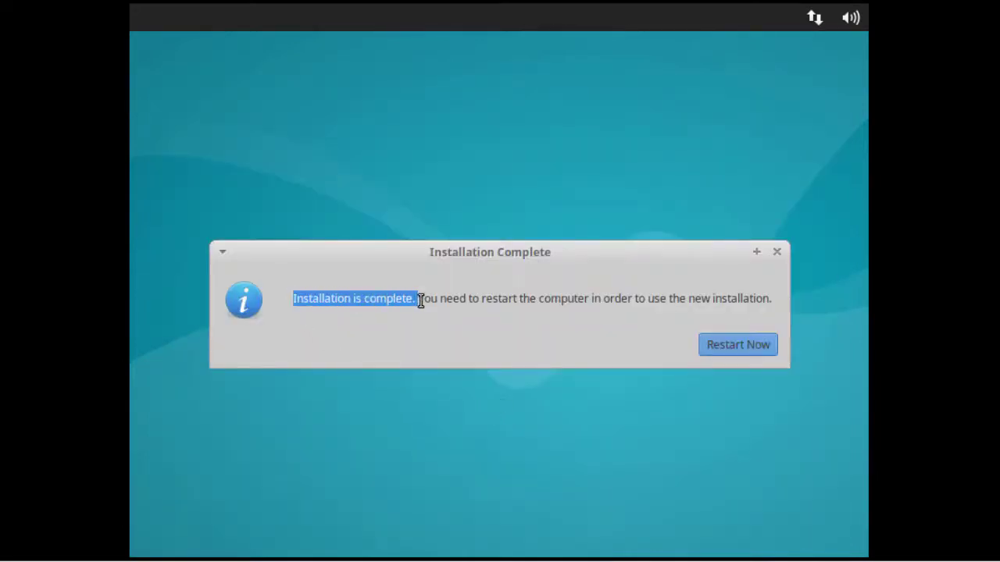
left_click(746, 350)
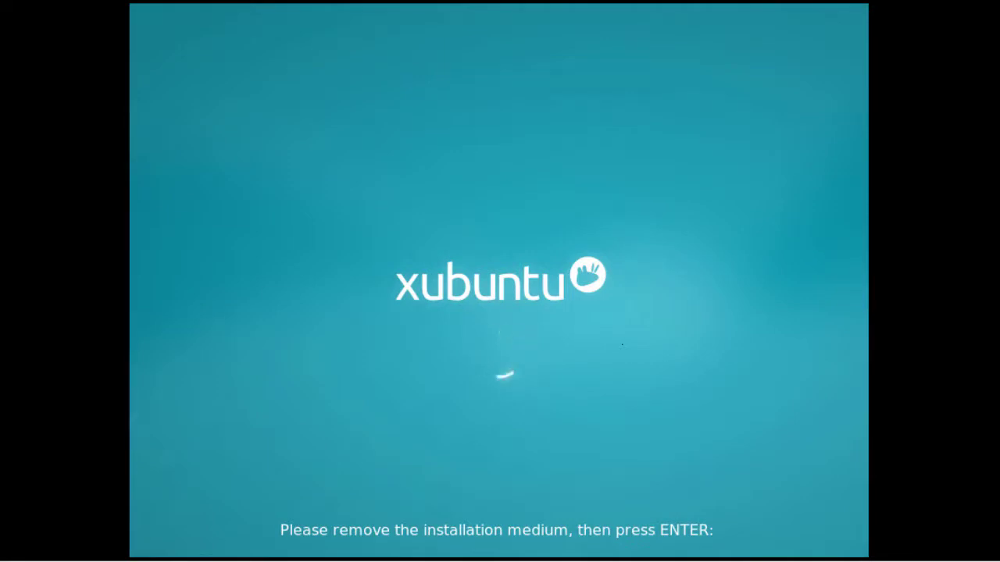
key("Return")
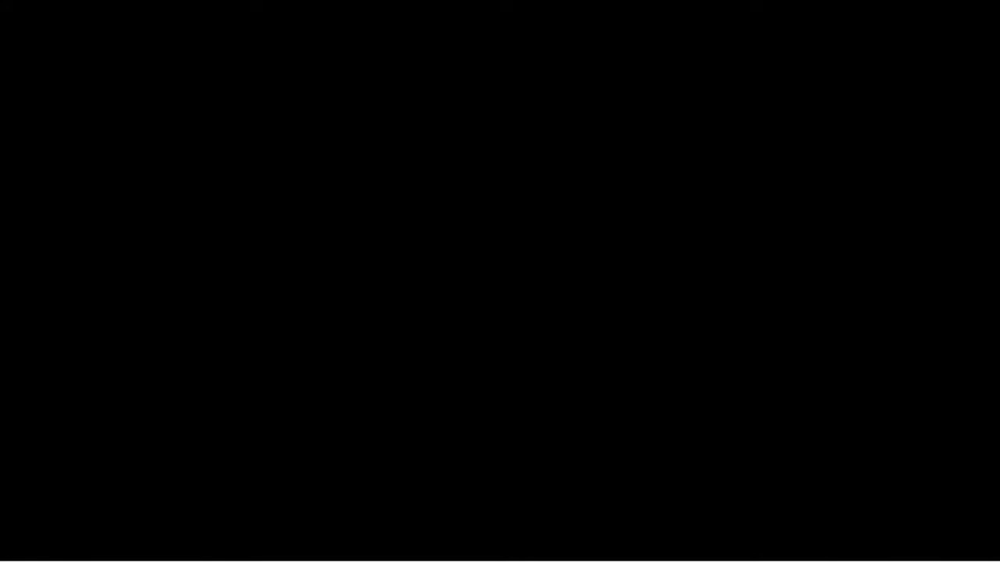
Log in with the account password, then briefly open and close the Whisker and View menus.
type("••••••••••")
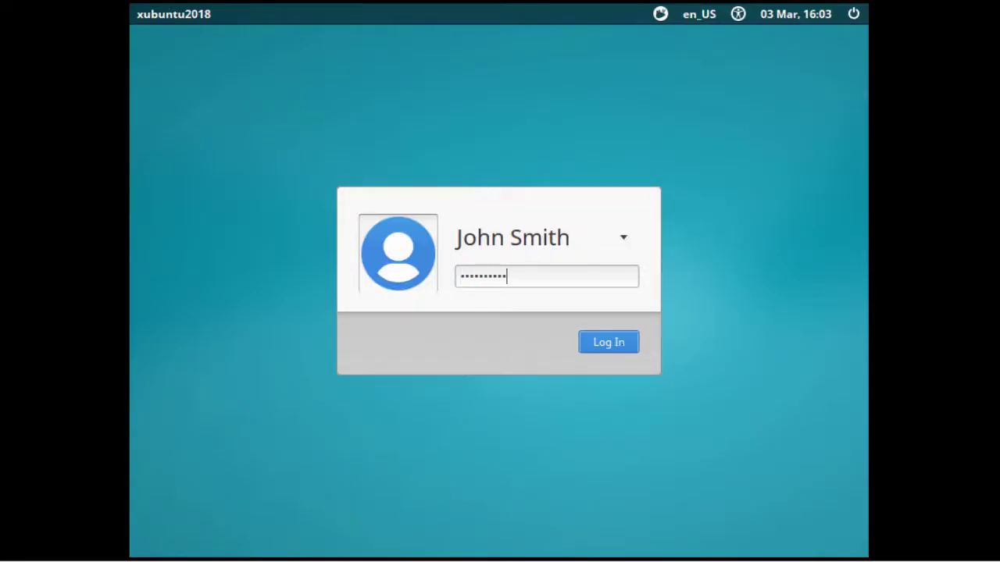
left_click(608, 345)
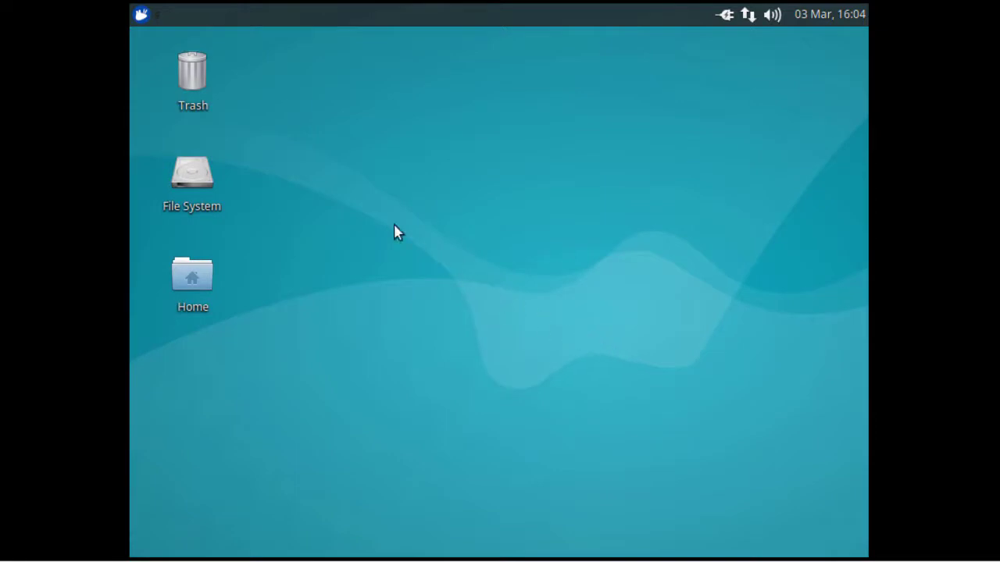
left_click(141, 14)
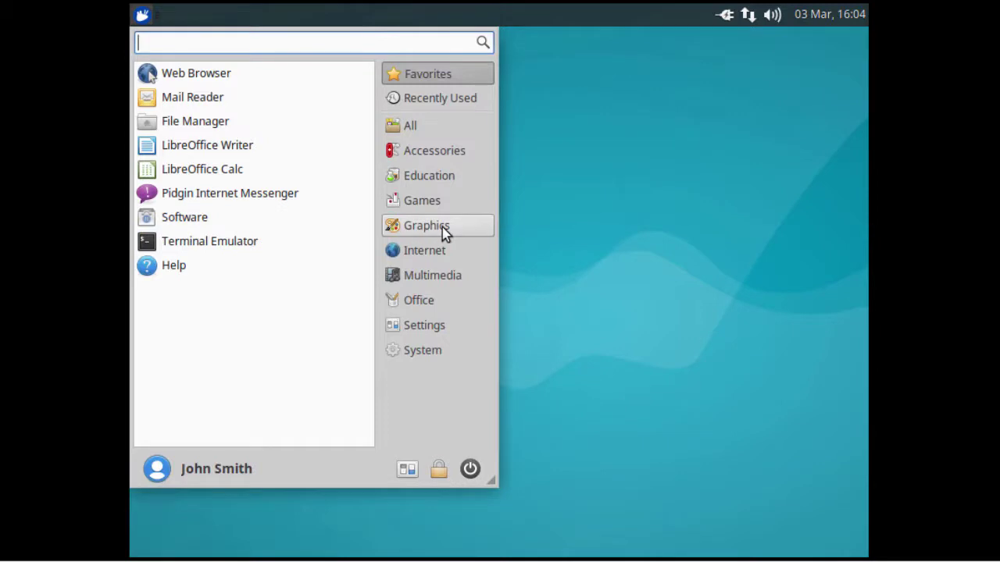
left_click(556, 239)
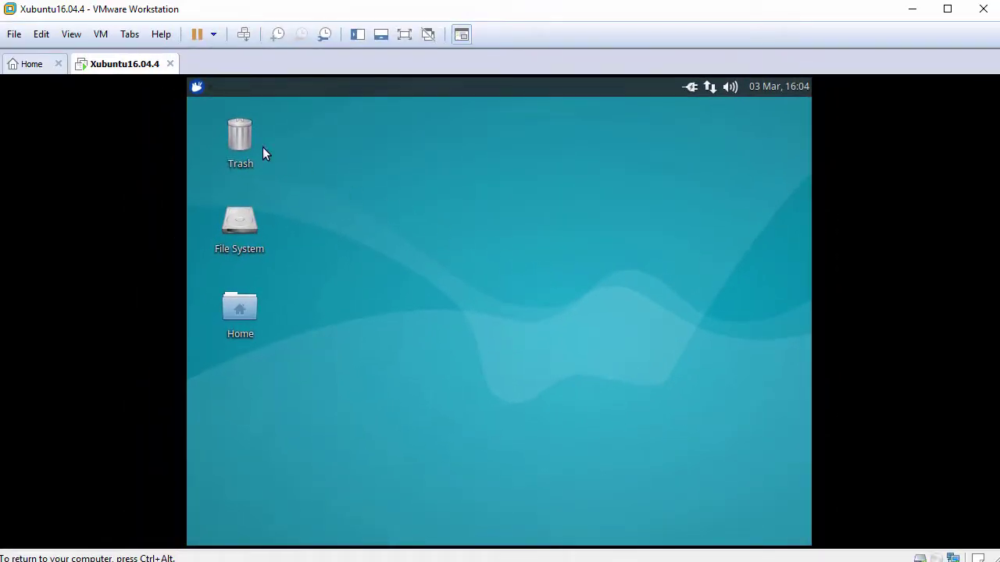
left_click(71, 36)
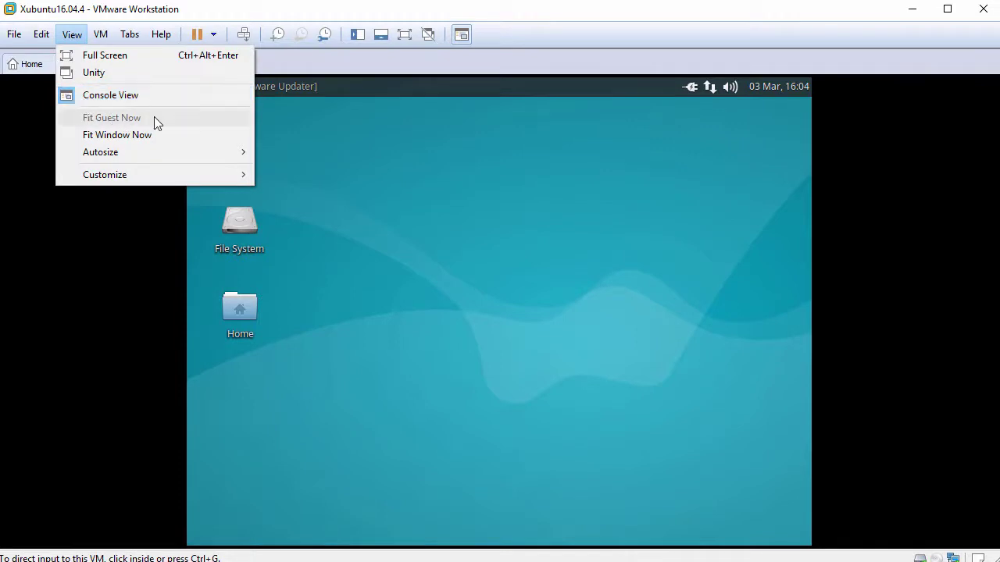
left_click(449, 158)
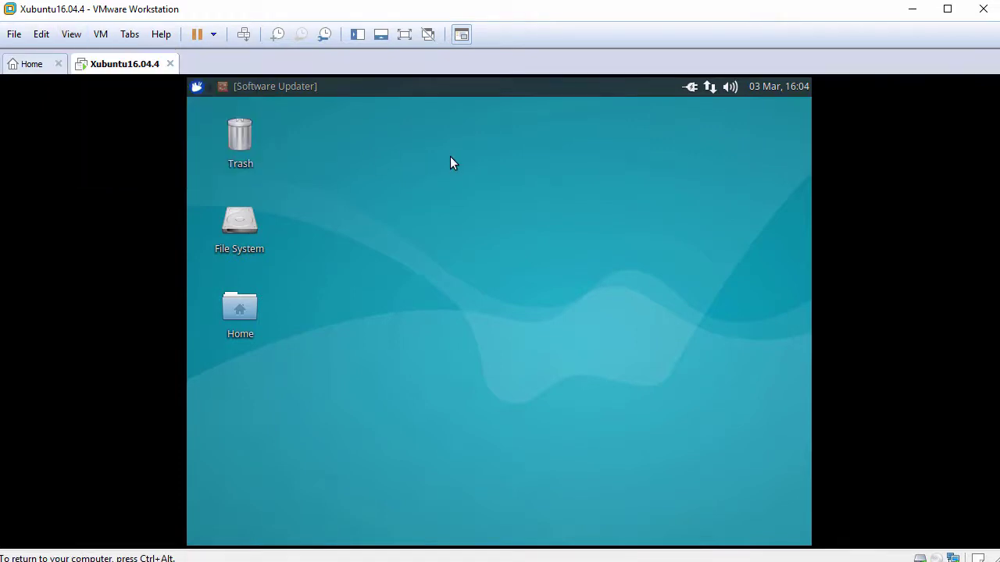
Open a terminal from the desktop context menu and set its font to DejaVu Sans Mono Book 12.
right_click(450, 161)
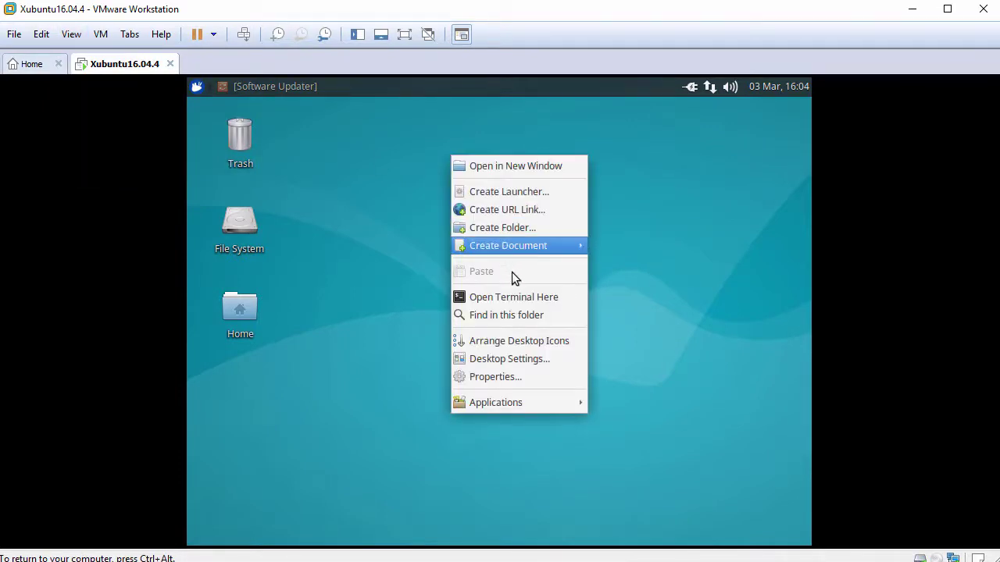
left_click(524, 298)
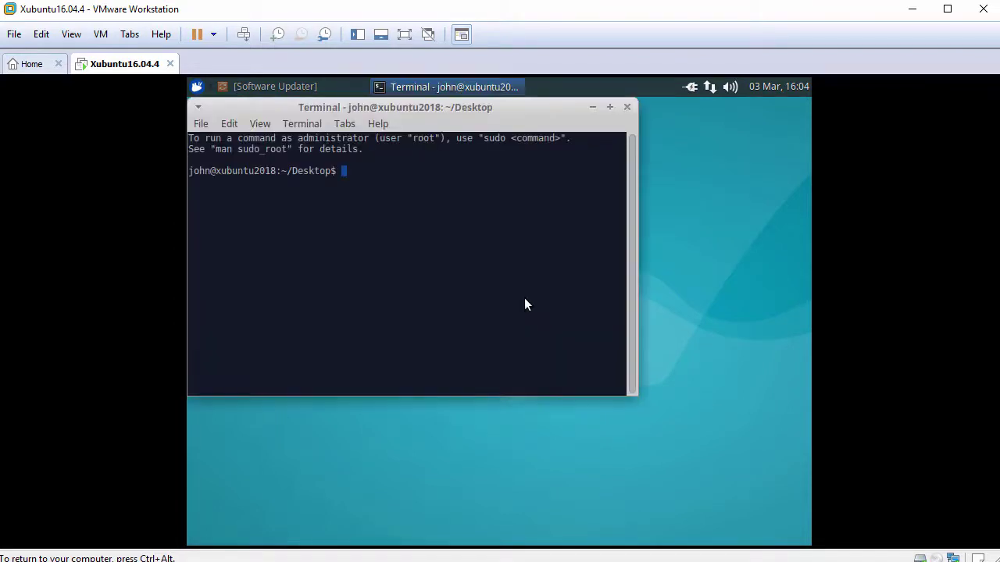
left_click(235, 125)
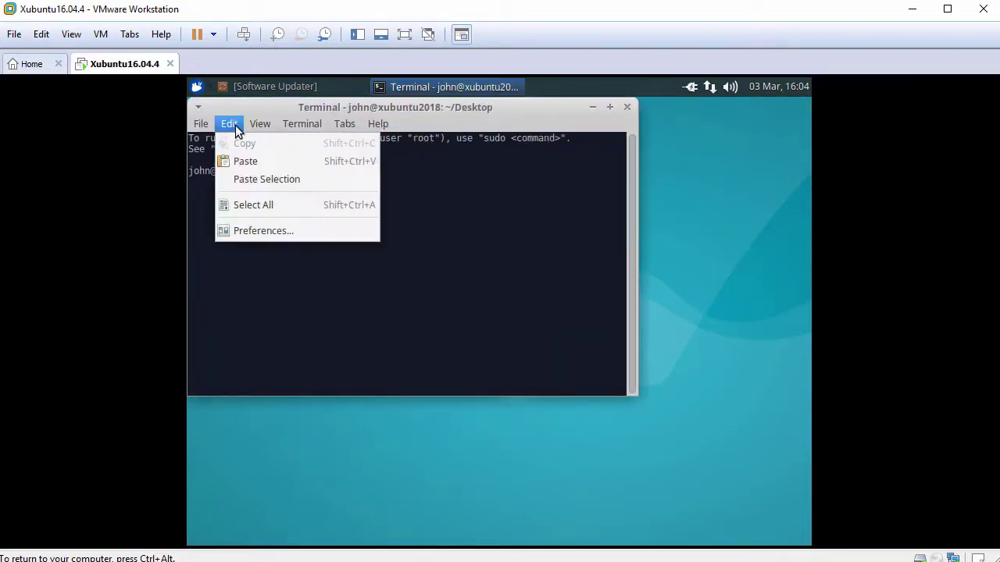
left_click(286, 230)
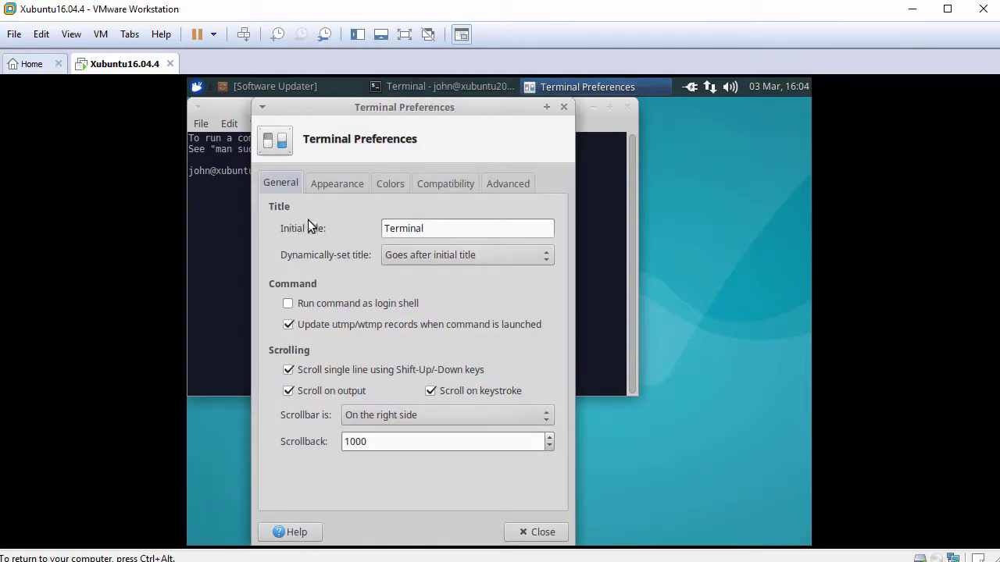
left_click(342, 186)
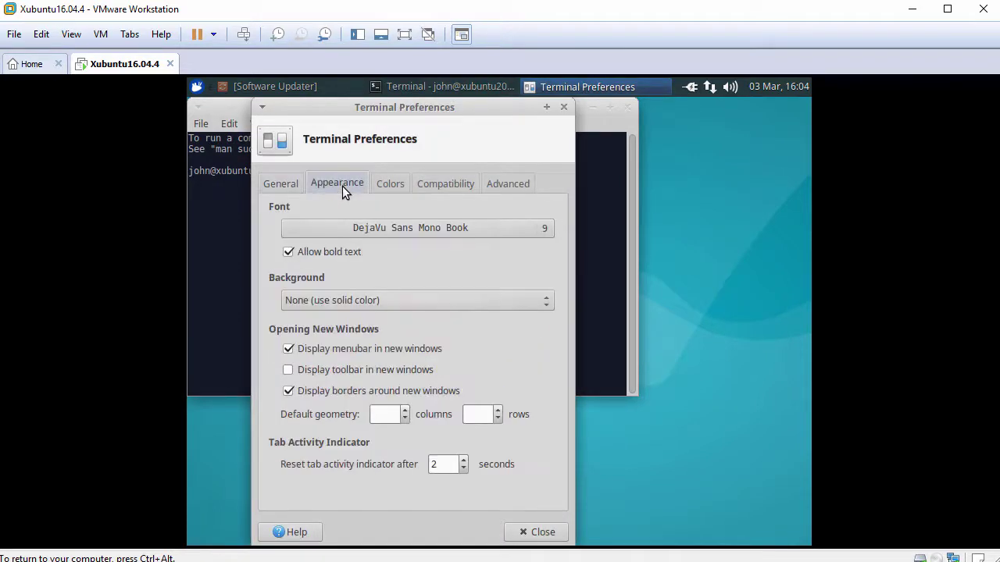
left_click(544, 232)
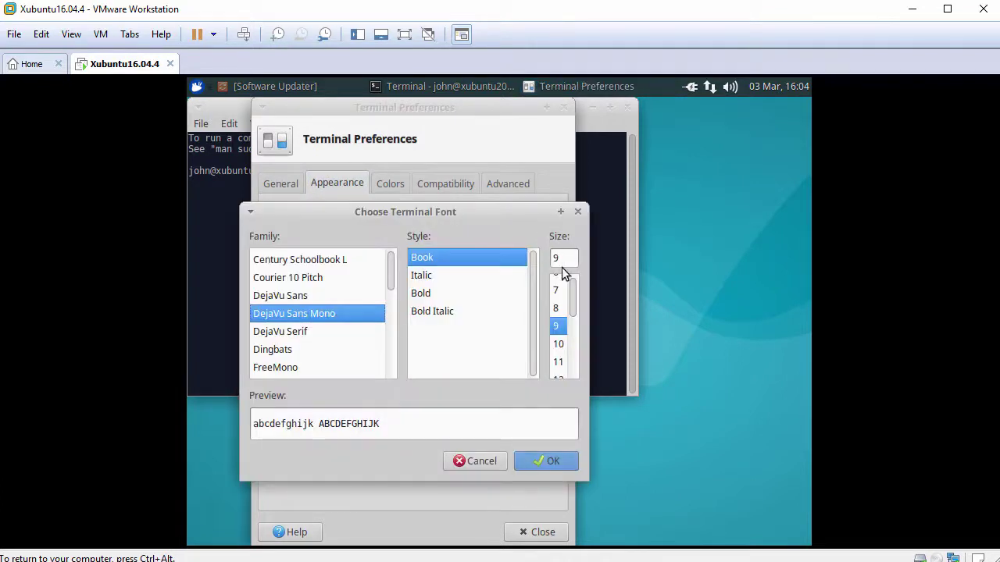
left_click_drag(573, 300, 574, 310)
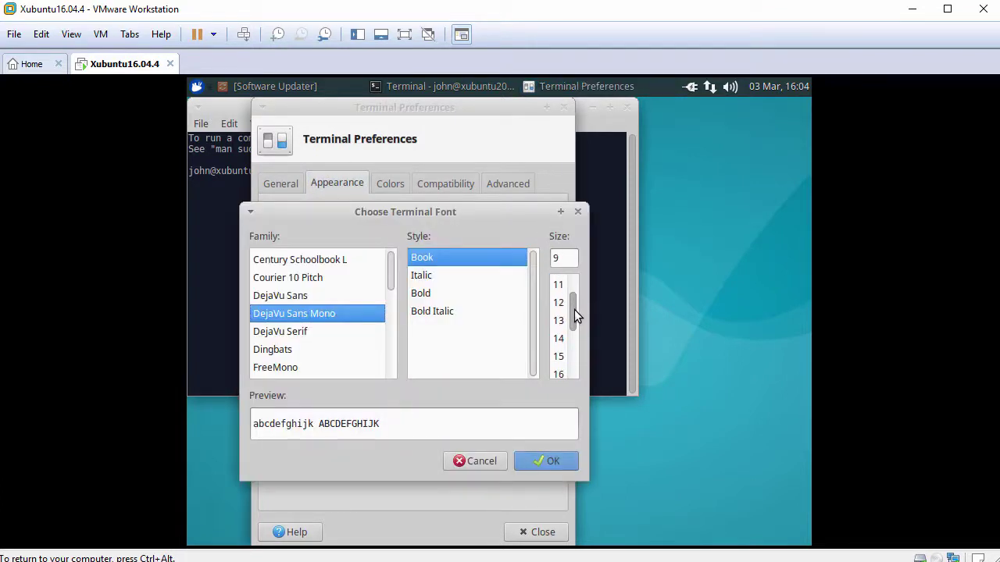
left_click(558, 302)
left_click(546, 461)
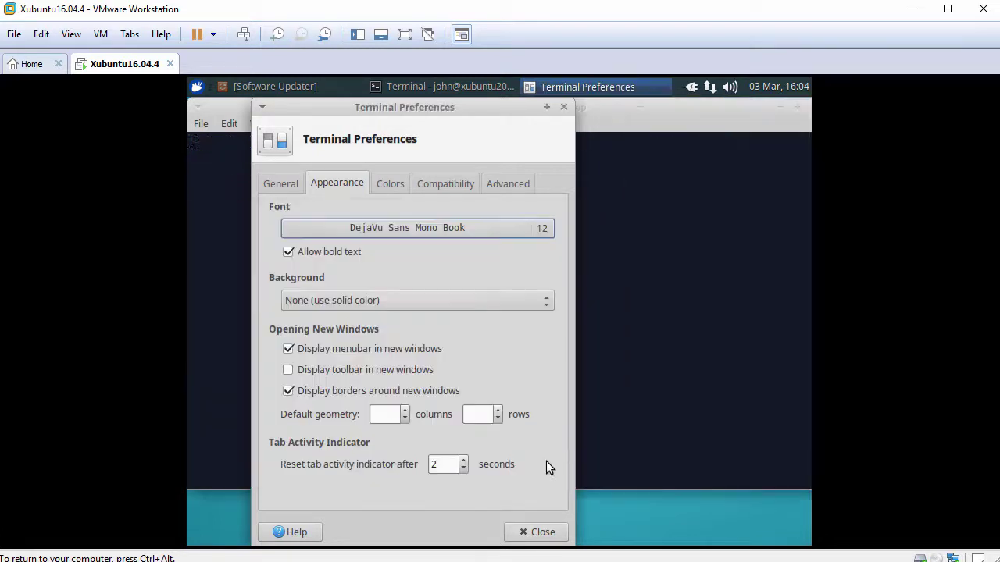
left_click(543, 532)
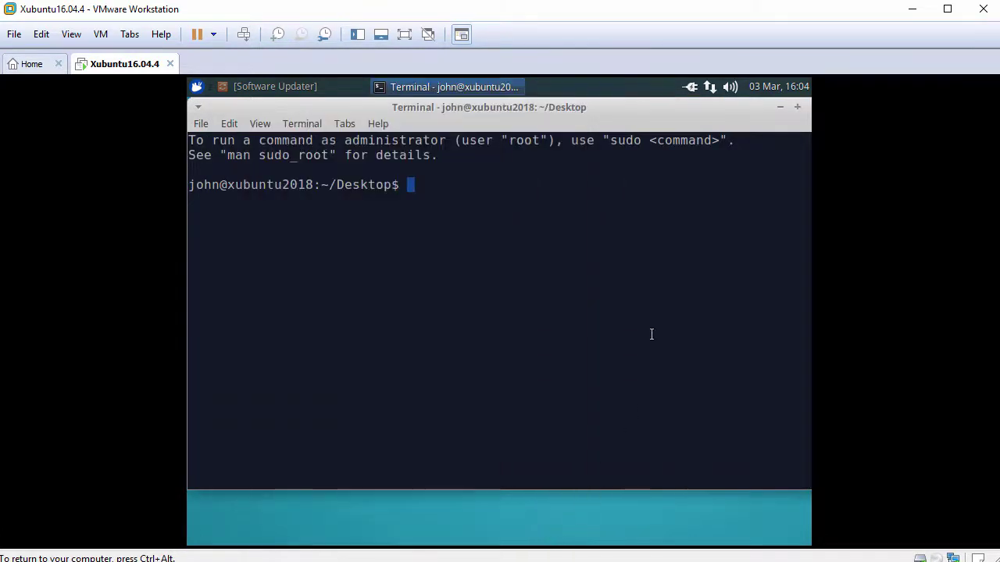
Check the current user with whoami, then start a root shell with sudo bash and the account password.
key("Return")
type("hoami")
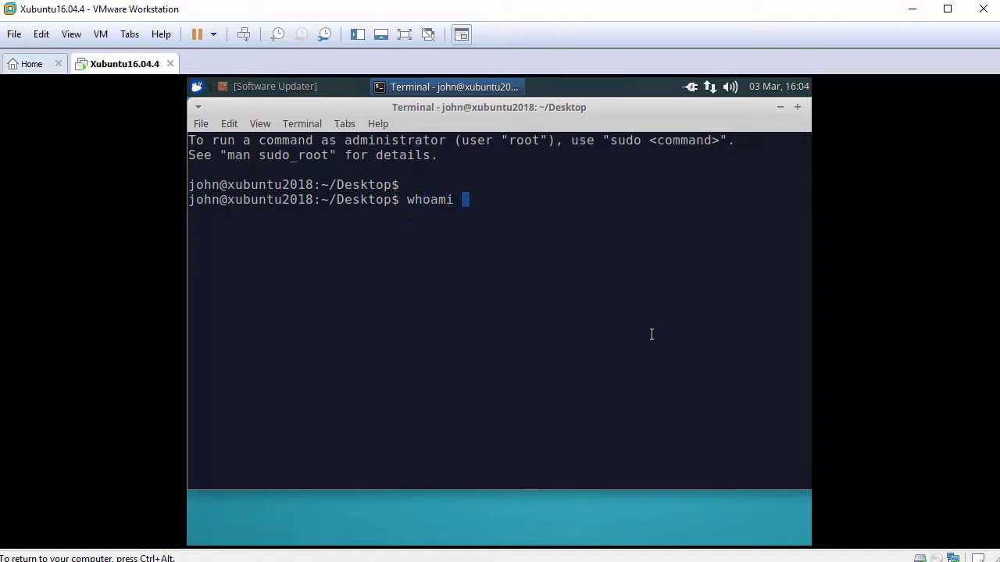
key("Return")
key("Return")
type("sudo bash")
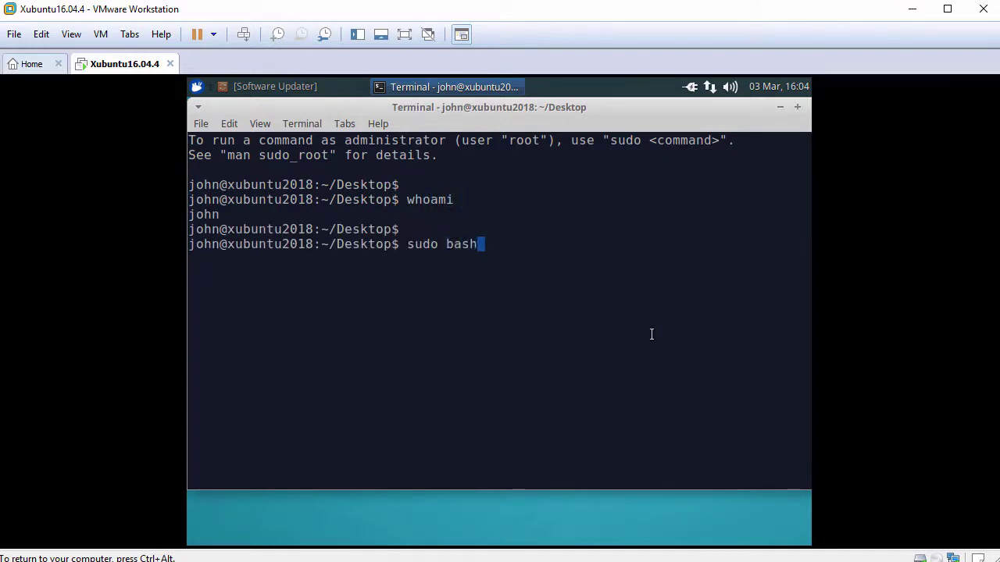
key("Return")
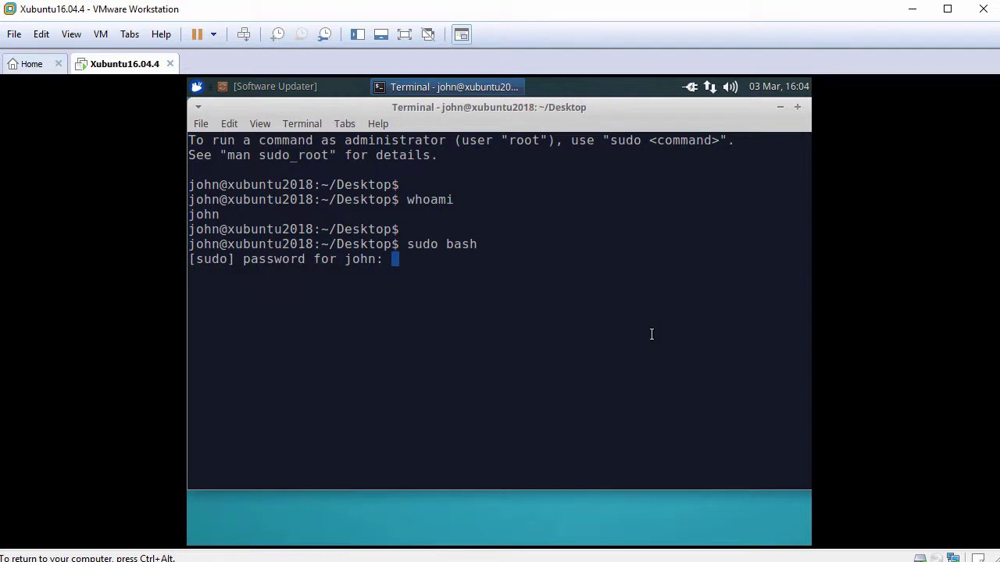
key("Return")
key("Return")
type("cd")
key("Return")
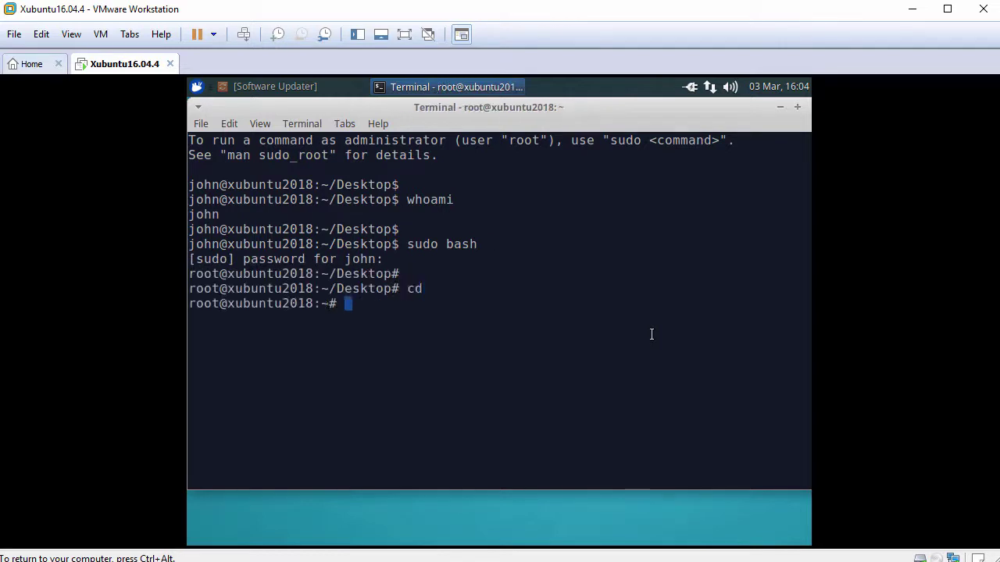
key("Return")
type("whoami")
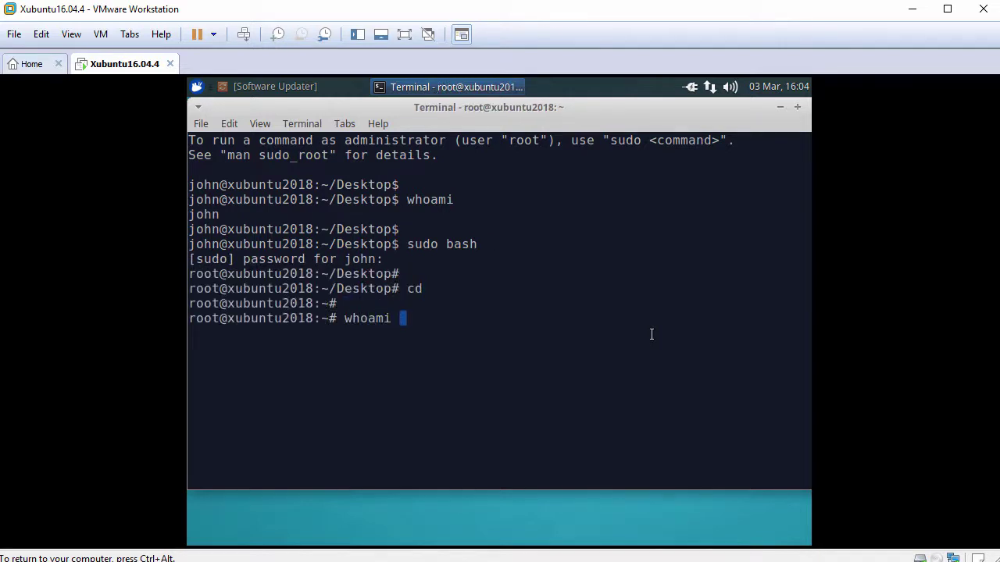
key("Return")
key("Return")
type("ping ")
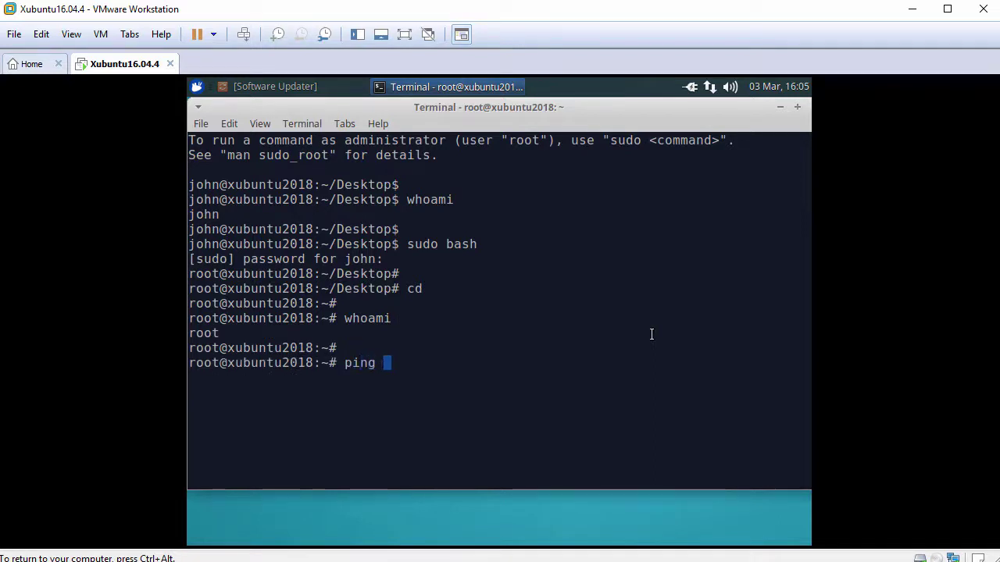
type("-c 3 www.google.com")
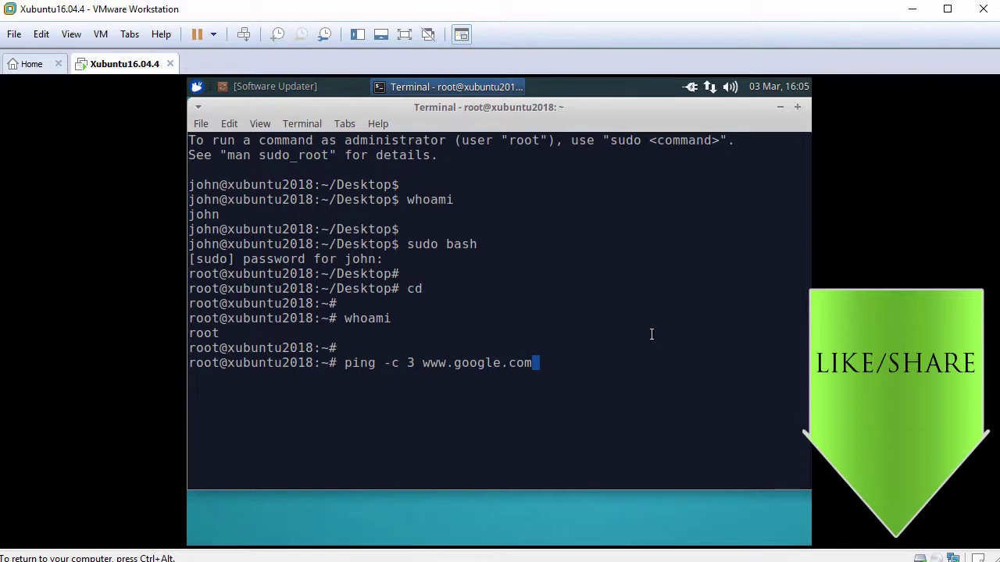
key("Return")
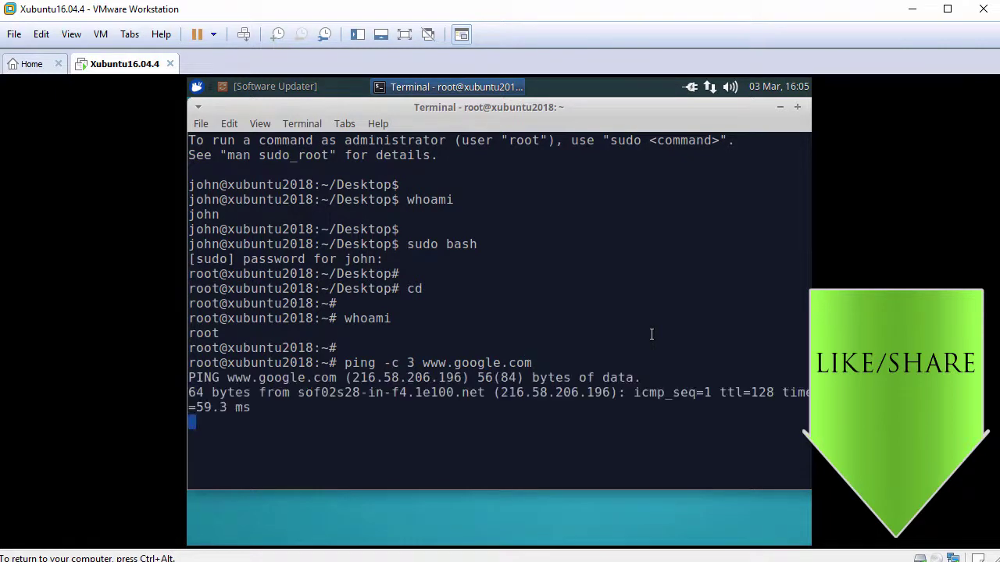
key("Return")
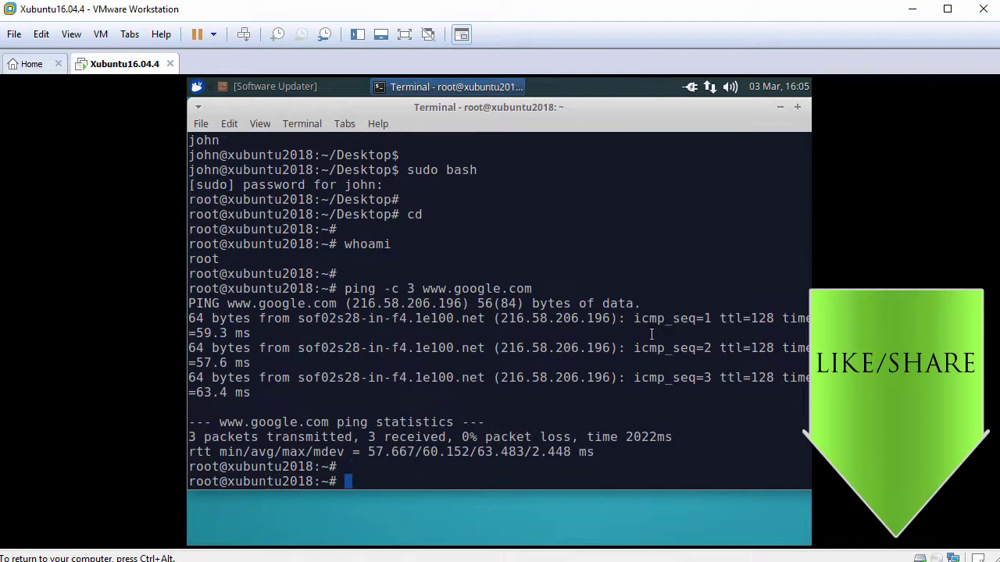
Run apt update, install open-vm-tools-desktop answering y, then enter the reboot command.
type("apt u")
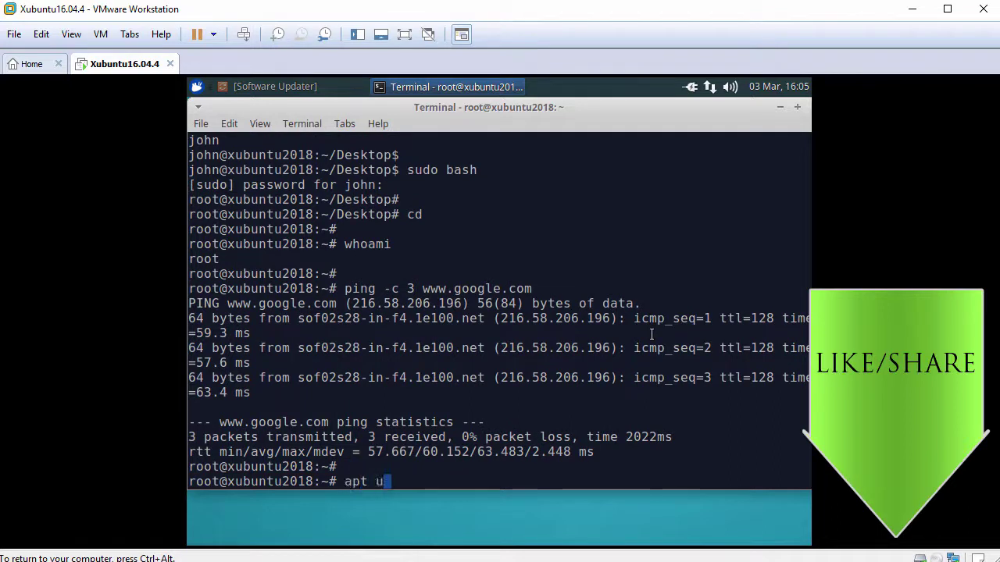
type("pdate")
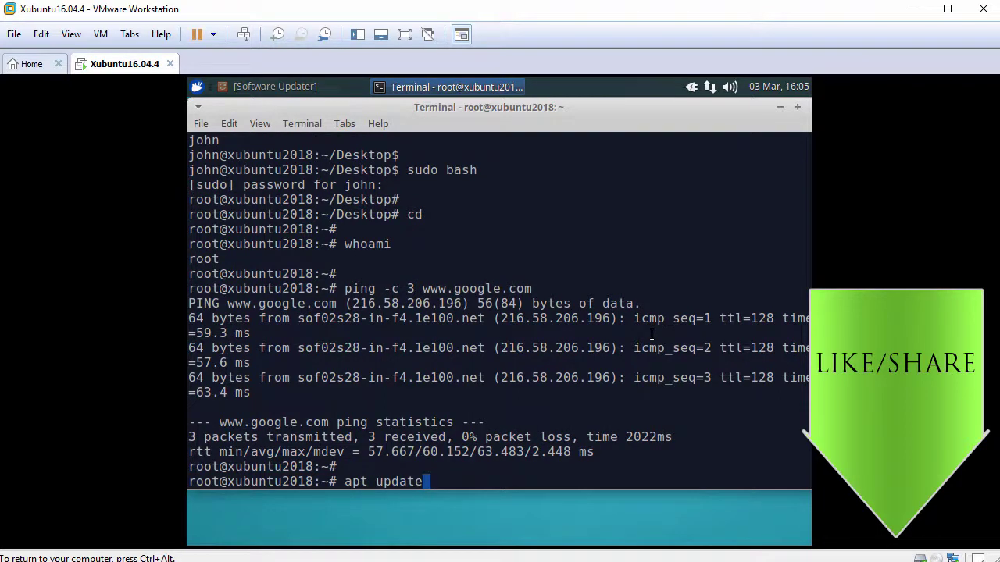
key("Return")
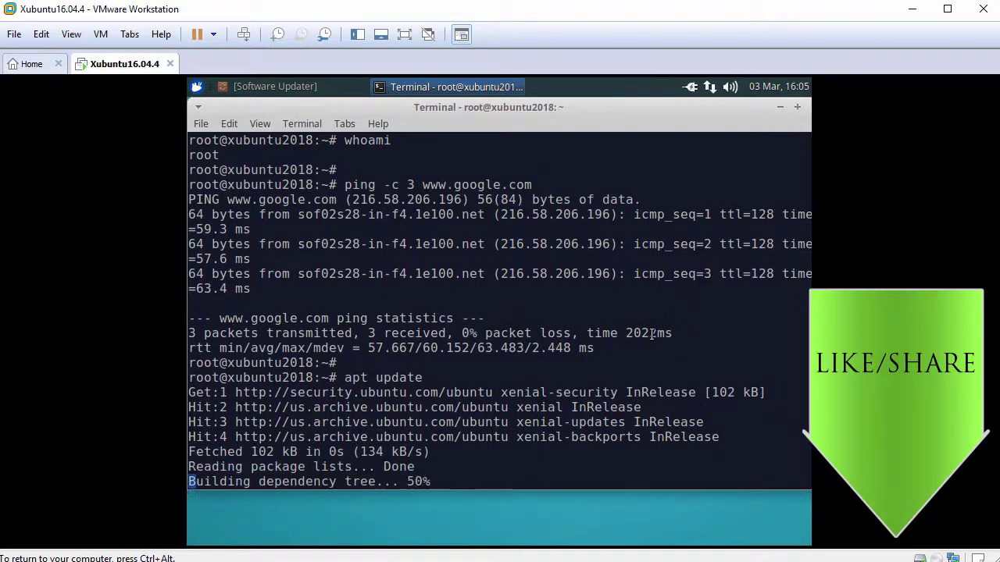
type("apt ")
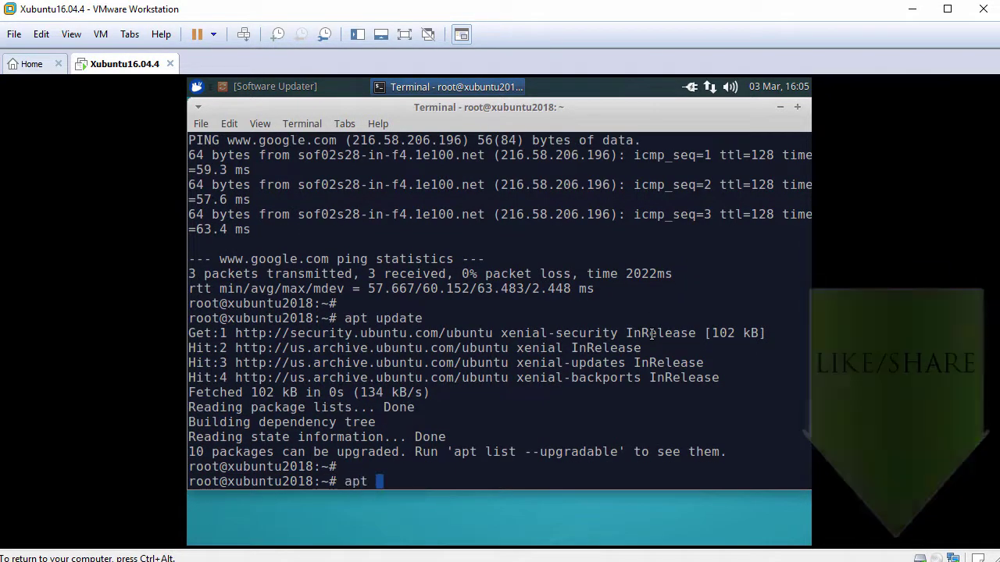
type("install open")
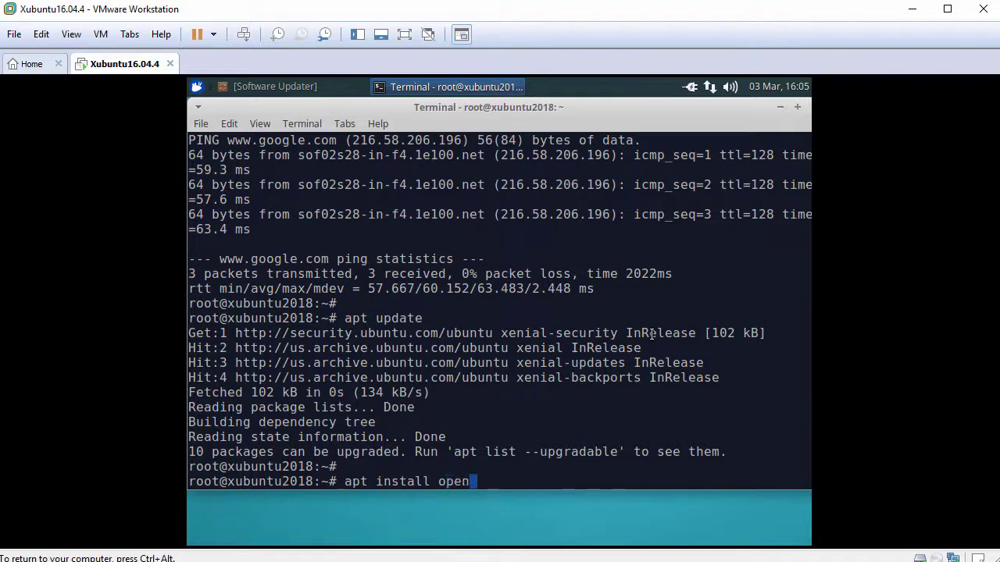
type("-vm-tools-desktop")
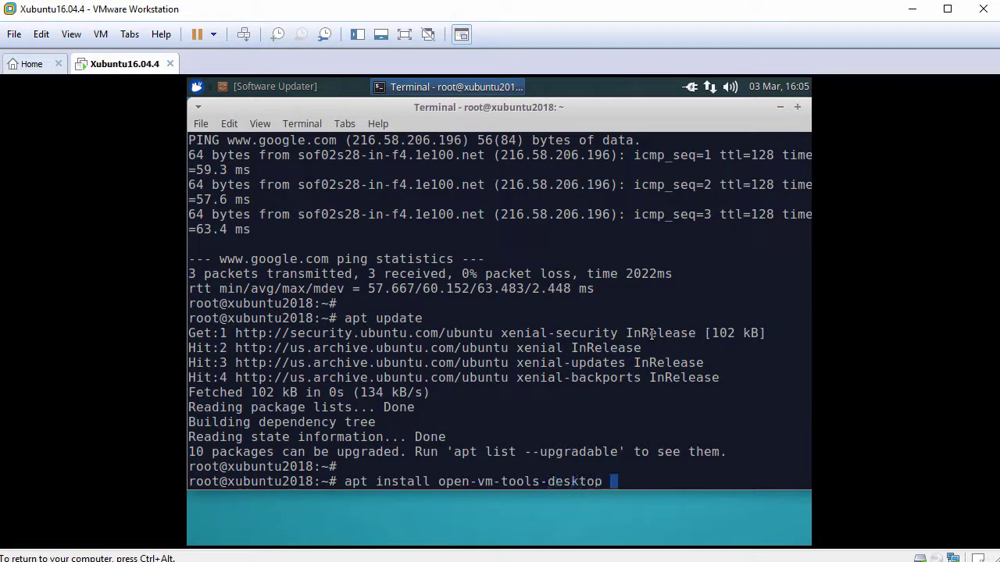
key("Return")
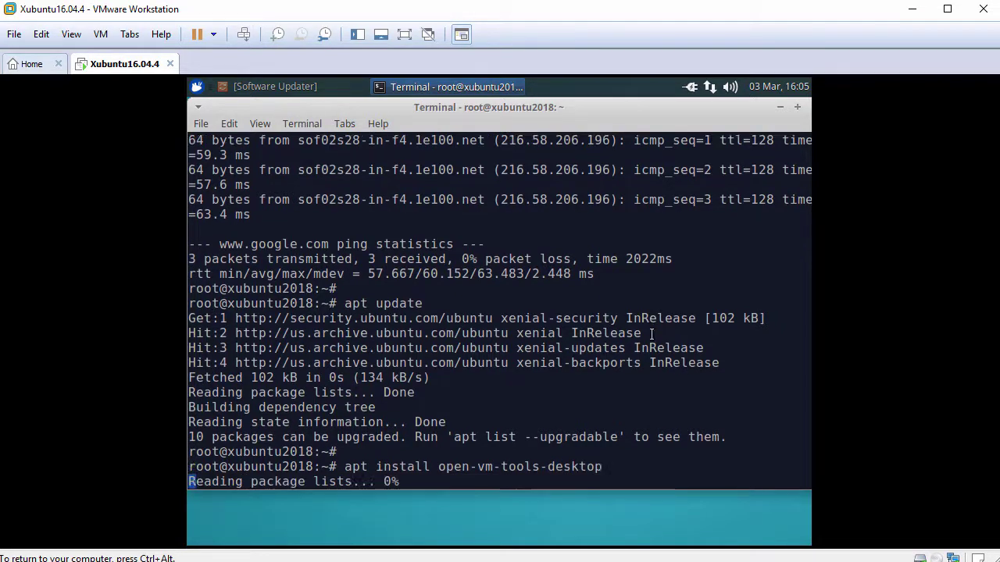
type("y")
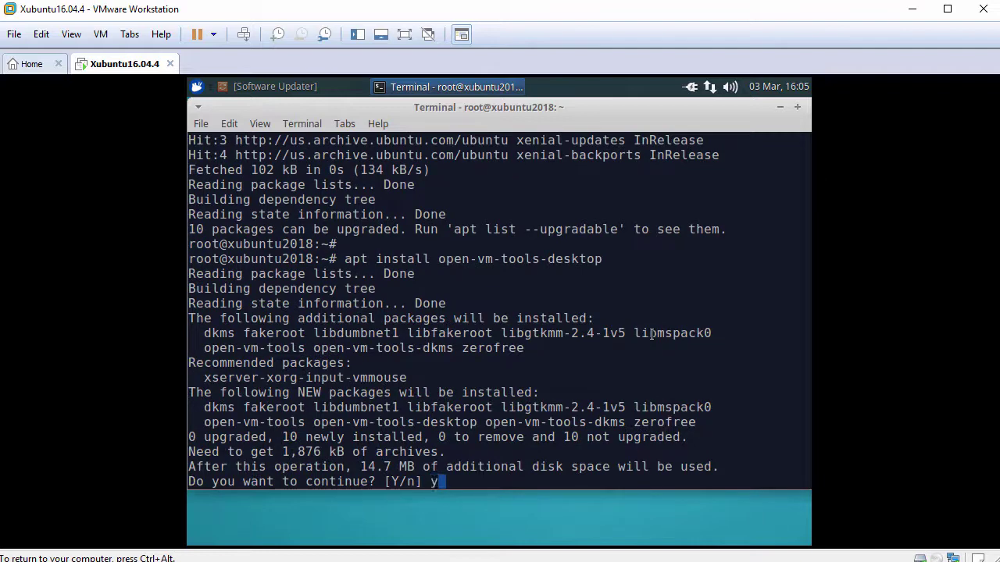
key("Return")
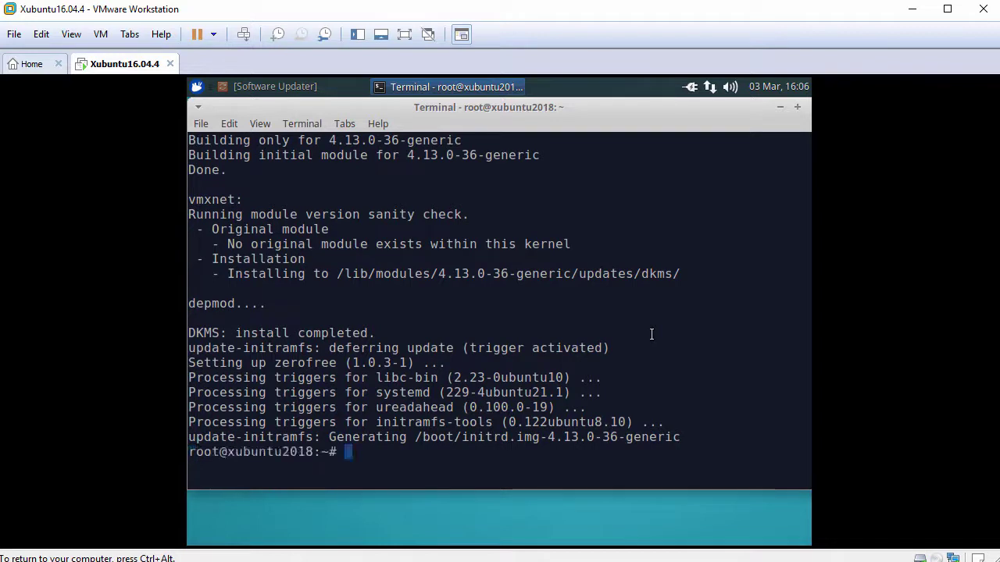
key("Return")
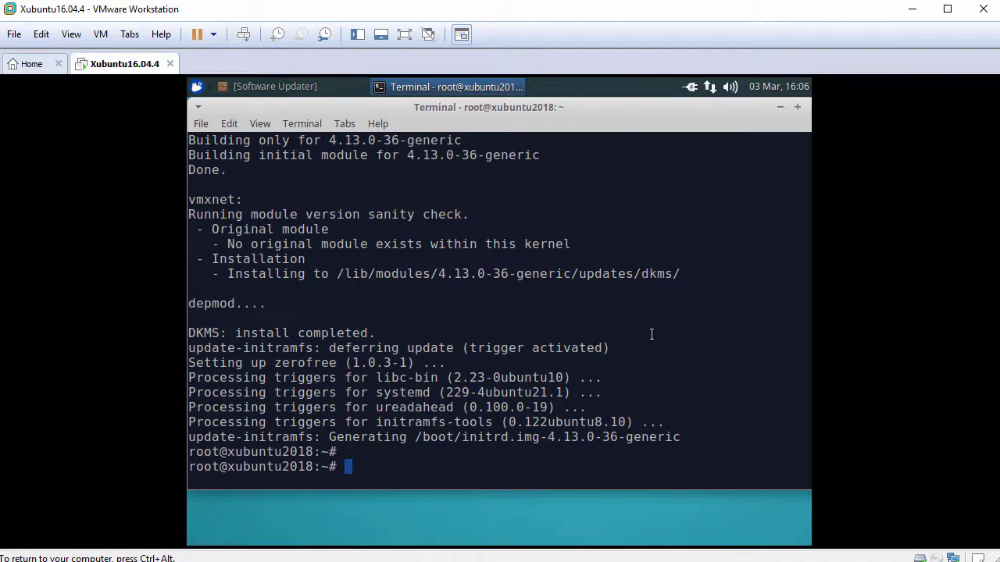
type("reboot")
Reboot the guest and log back in to Xubuntu with the account password.
key("Return")
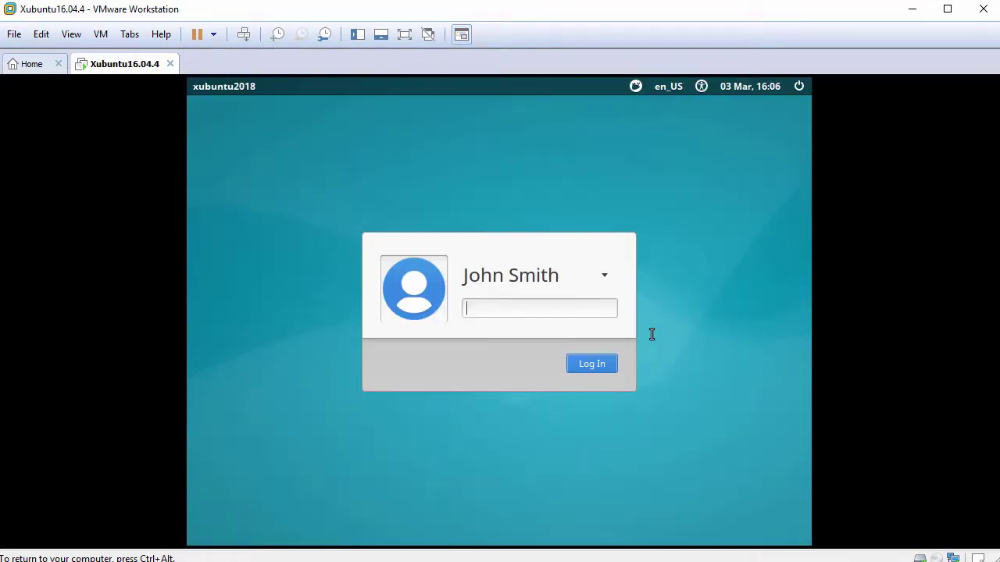
type("**********")
key("Return")
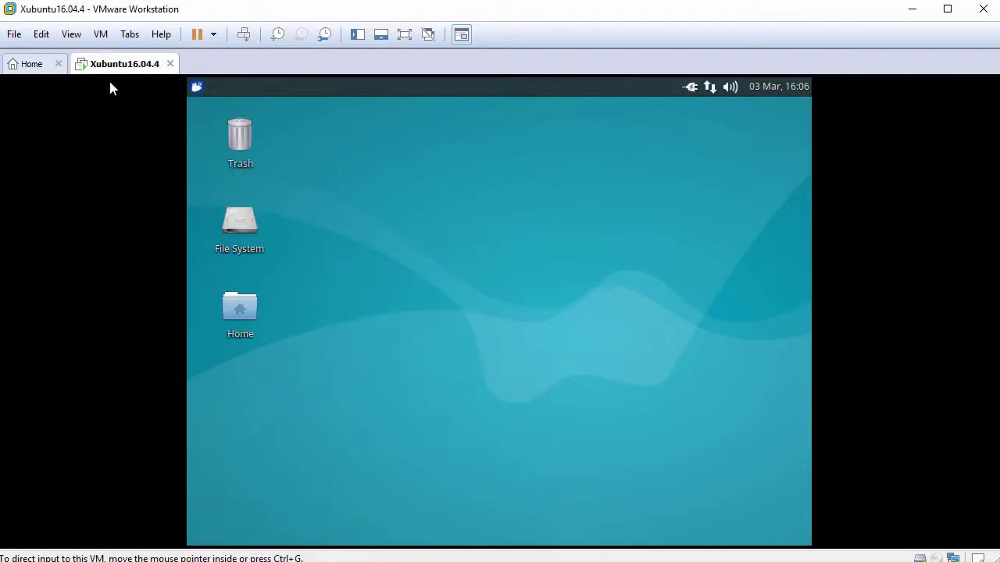
left_click(71, 36)
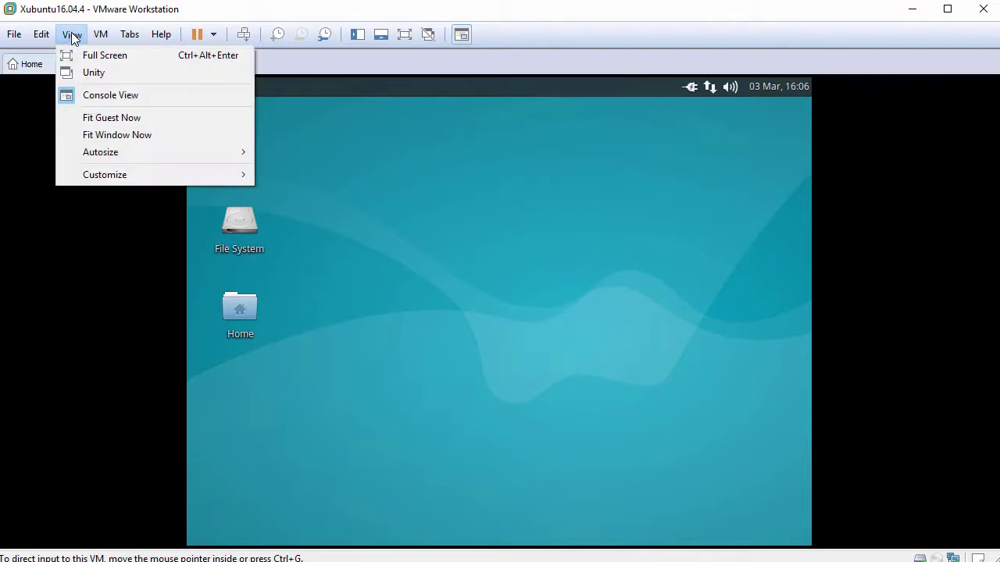
Fit the guest display to the window, open Home, and paste FileFromHost.txt into it.
left_click(144, 117)
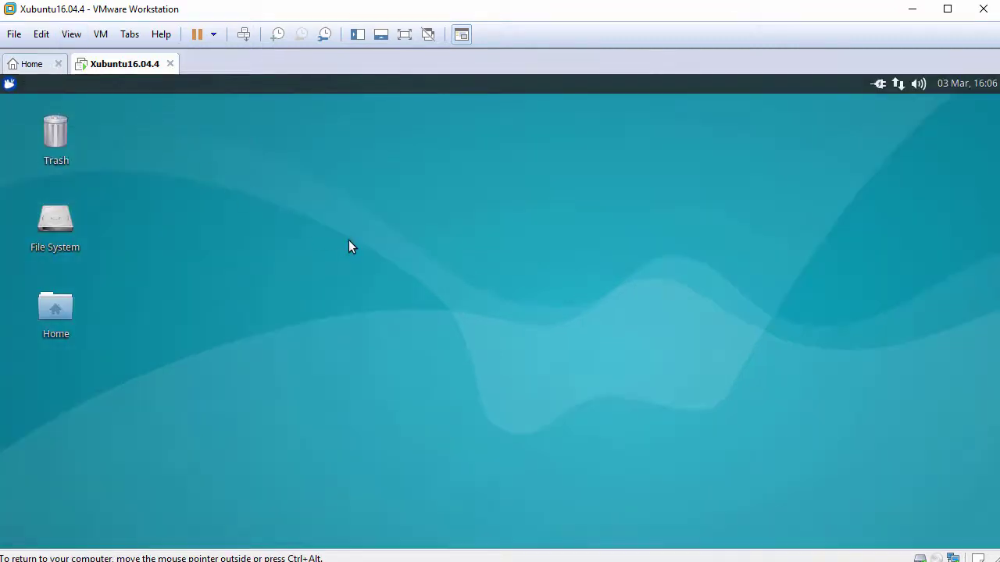
double_click(69, 311)
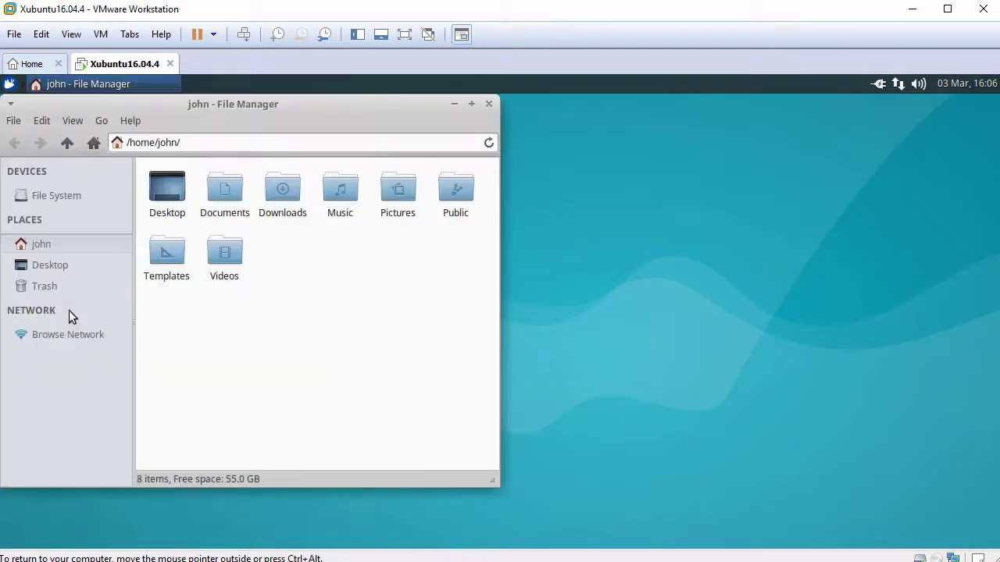
left_click_drag(183, 104, 240, 104)
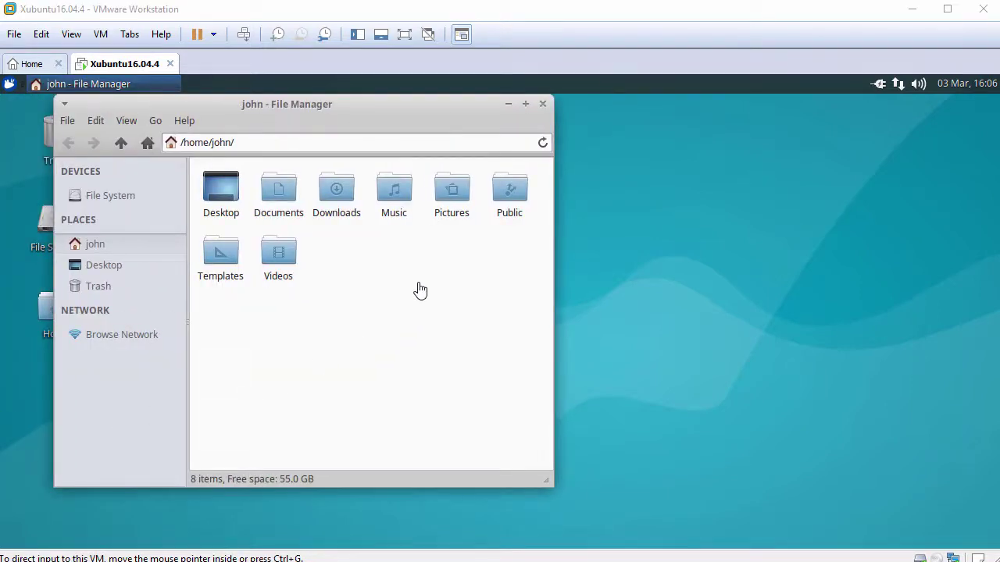
right_click(435, 250)
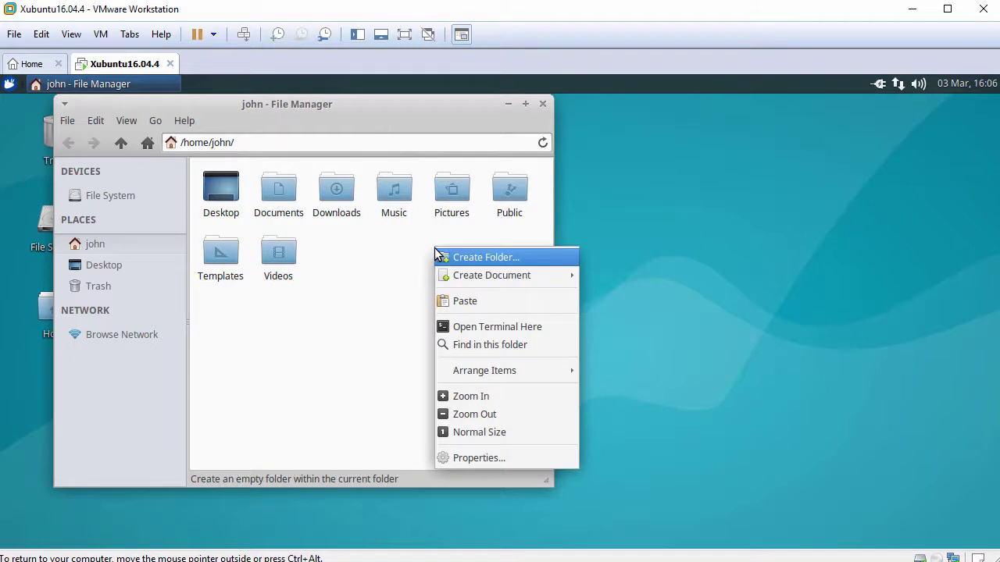
left_click(477, 300)
Open FileFromHost.txt in Mousepad and paste the host clipboard text into it.
left_click(202, 353)
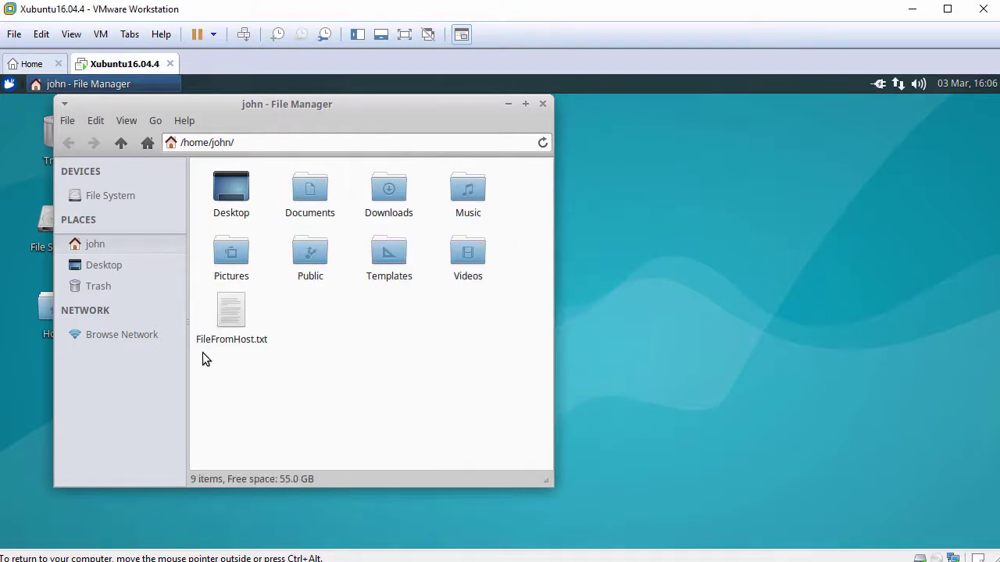
double_click(240, 342)
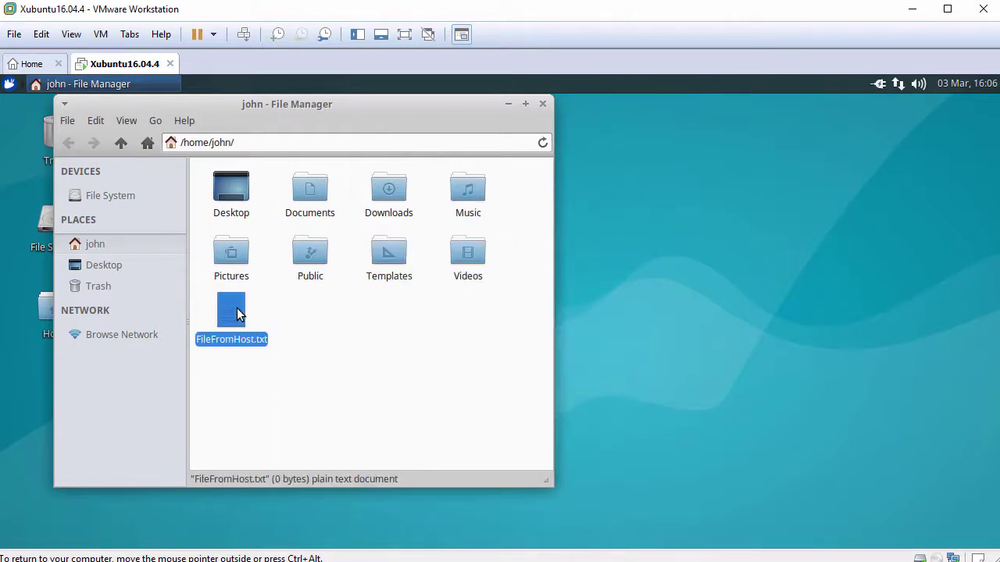
left_click_drag(581, 167, 375, 146)
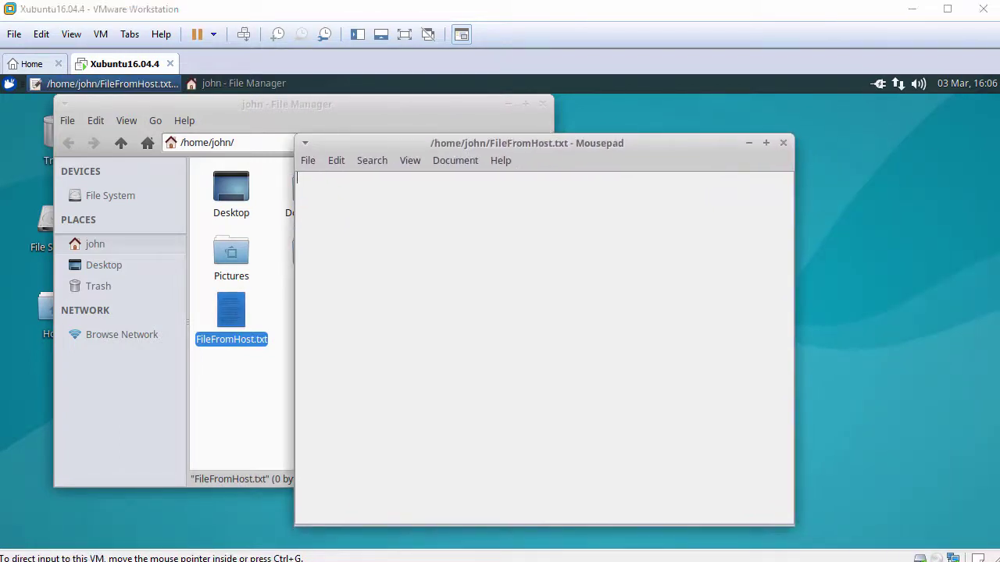
right_click(508, 238)
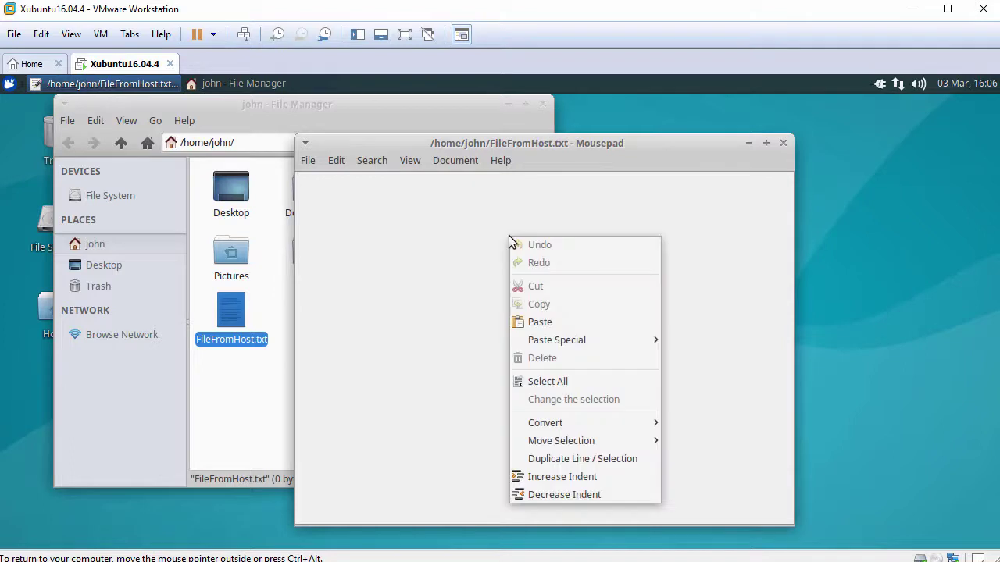
left_click(560, 323)
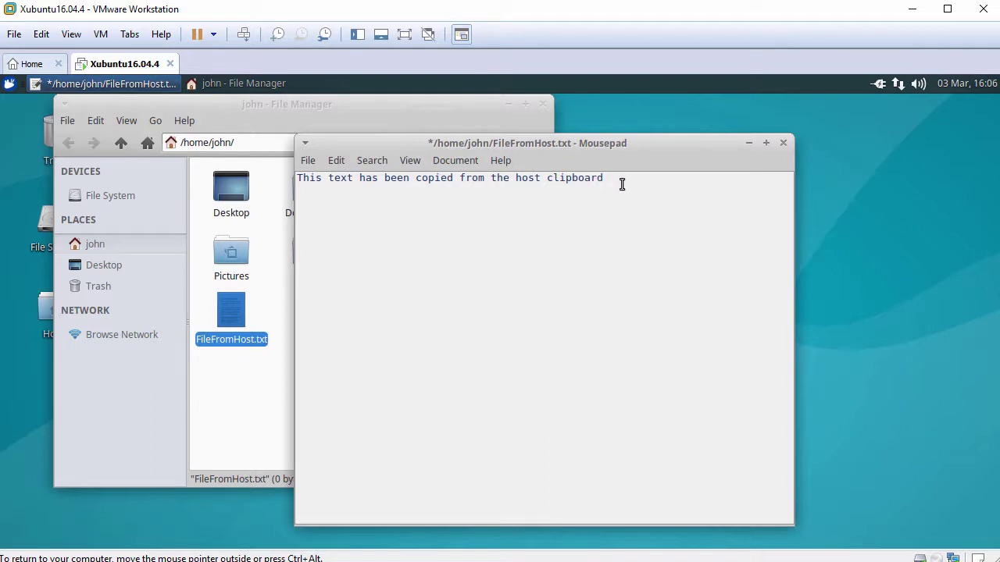
Close the file with Don't Save, then close the File Manager.
left_click(784, 143)
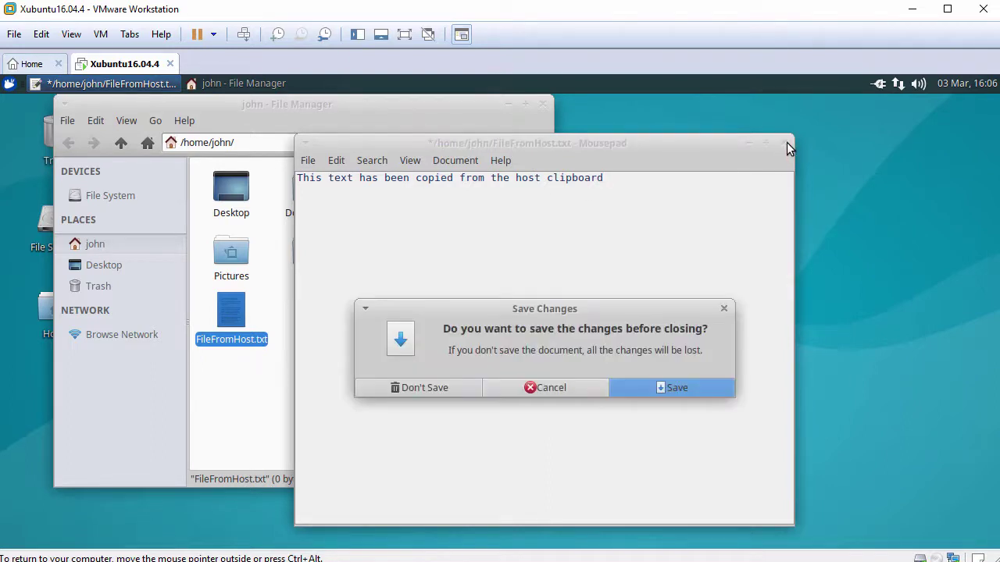
left_click(450, 384)
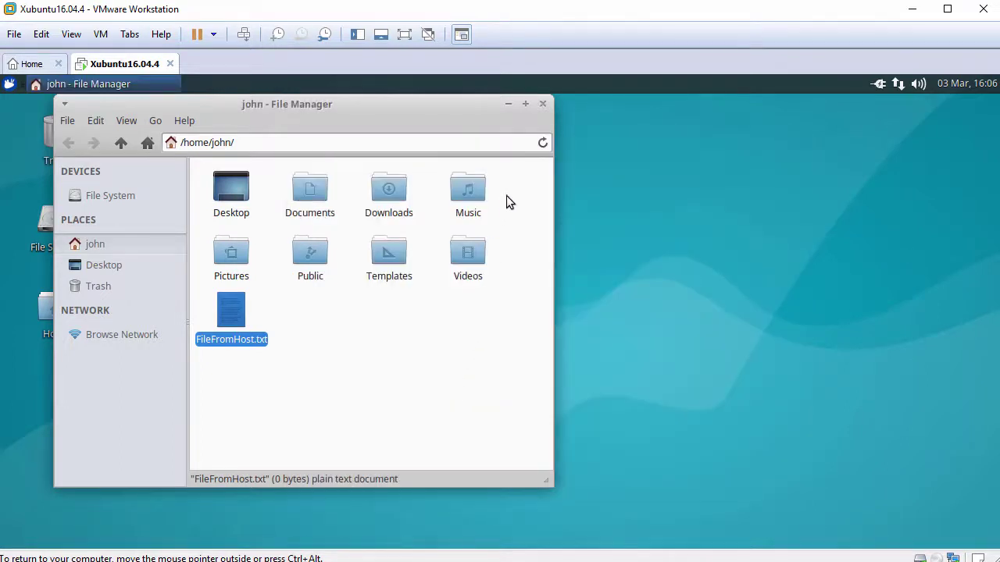
left_click(543, 104)
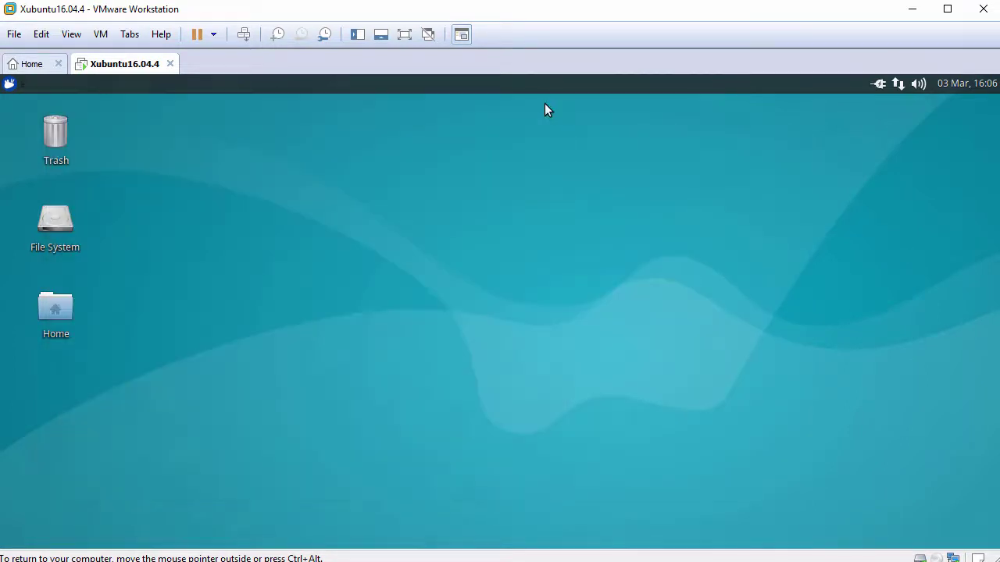
left_click(11, 84)
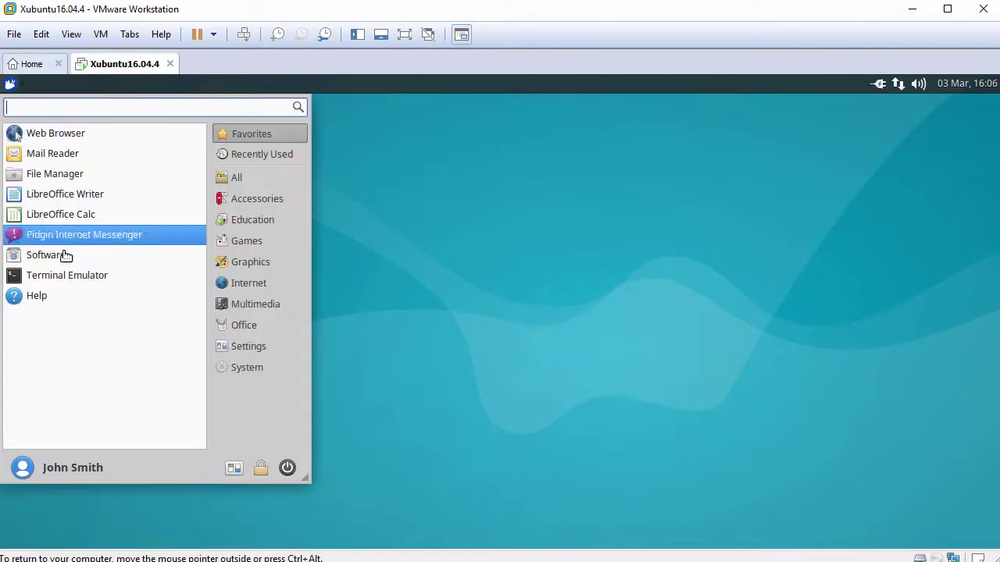
left_click(67, 280)
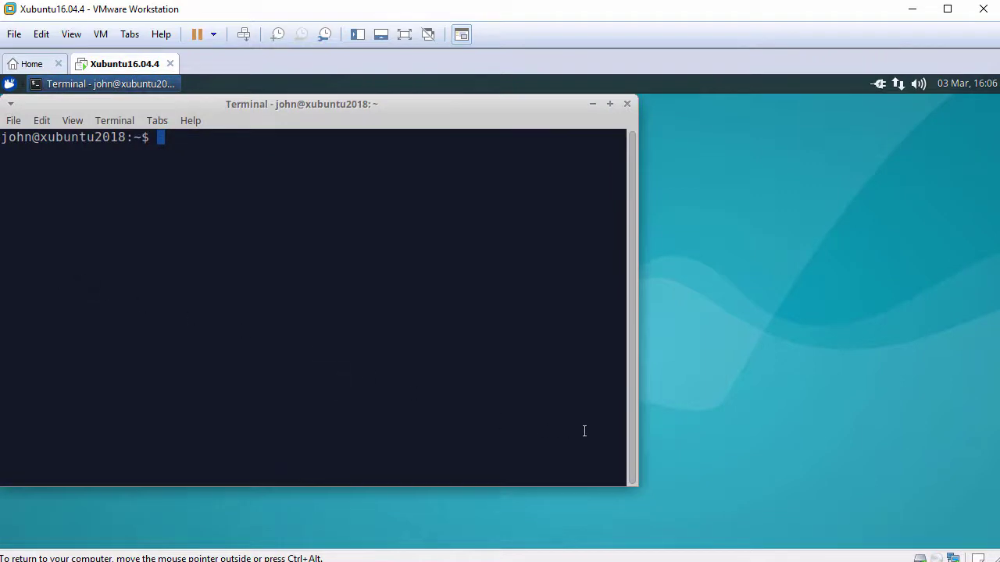
left_click_drag(632, 408, 919, 415)
key("Return")
type("hostnamectl")
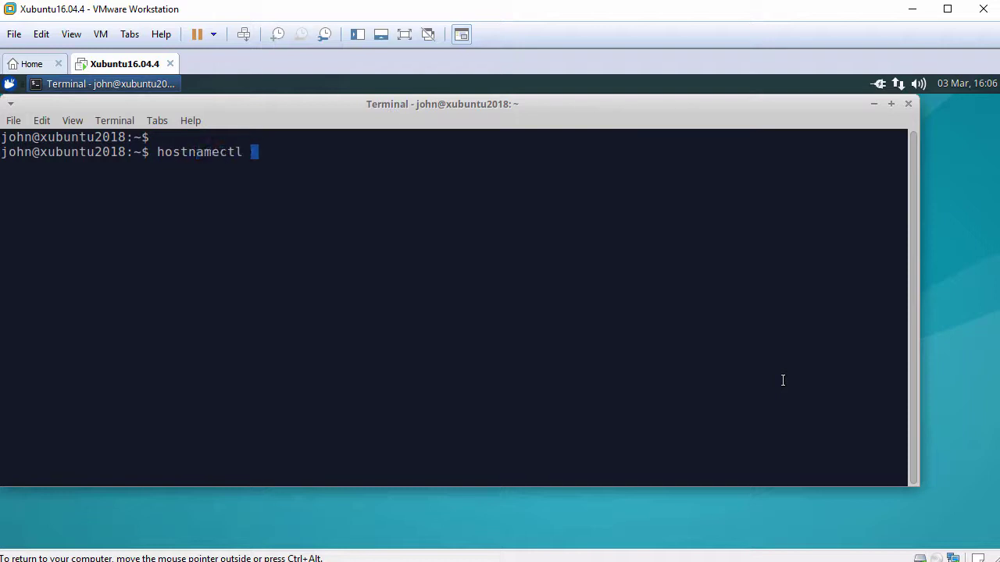
key("Return")
key("Return")
type("systemc")
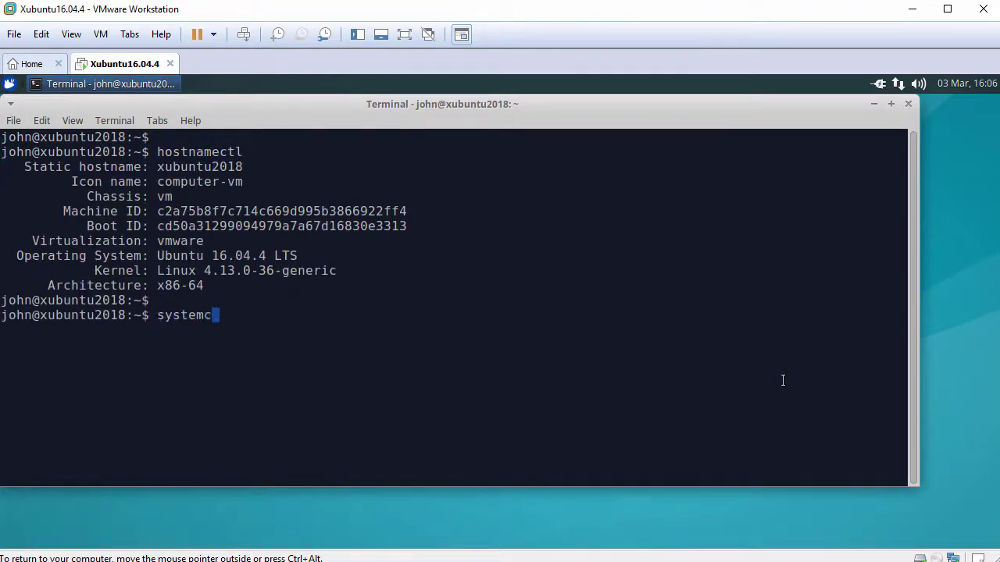
type("tl status open-vm")
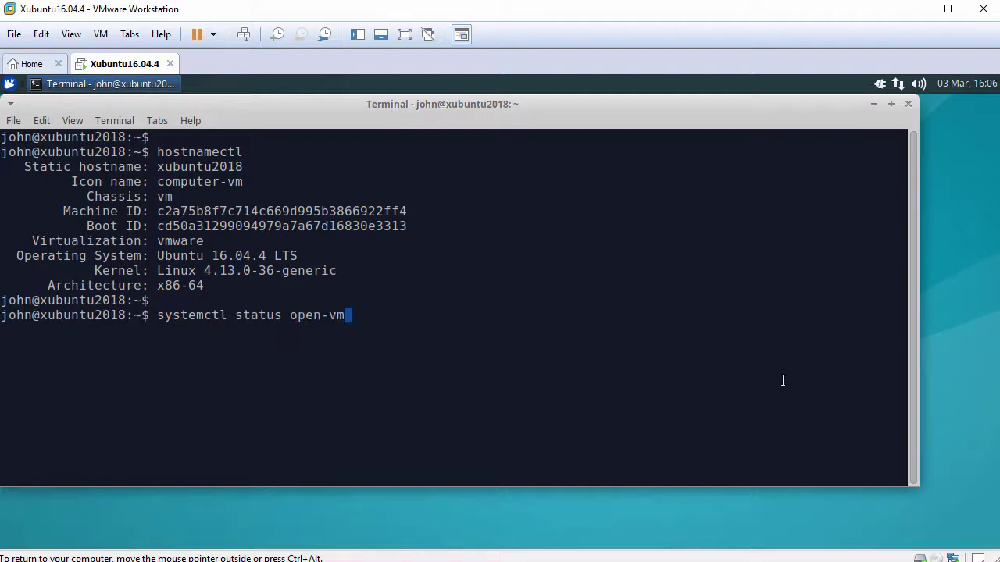
key("Tab")
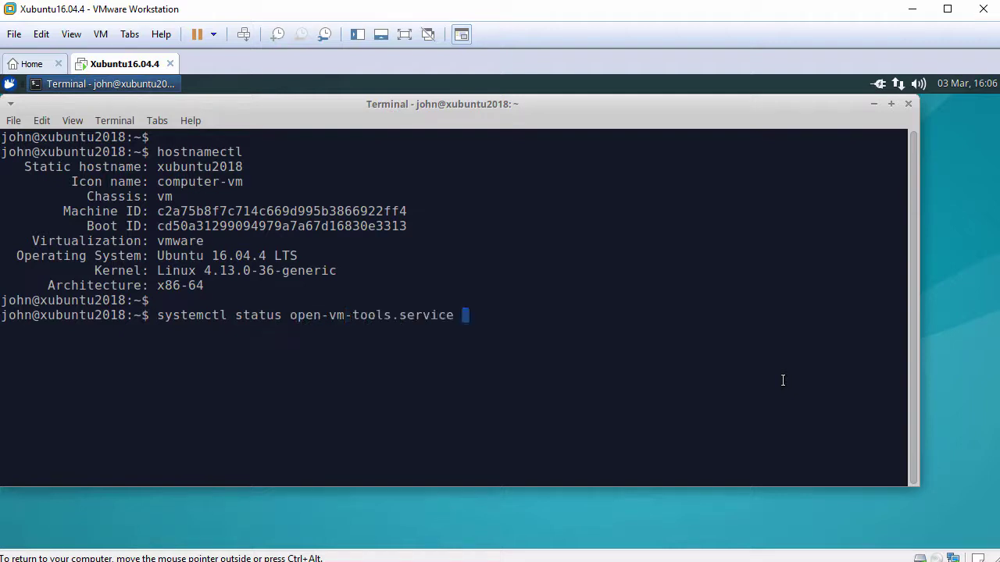
key("Return")
key("Return")
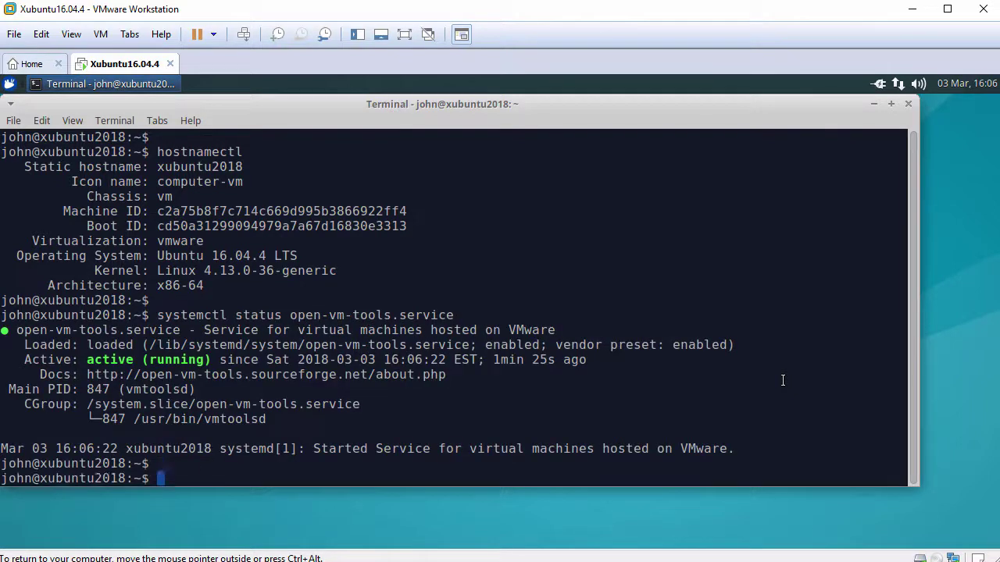
type("ping -c")
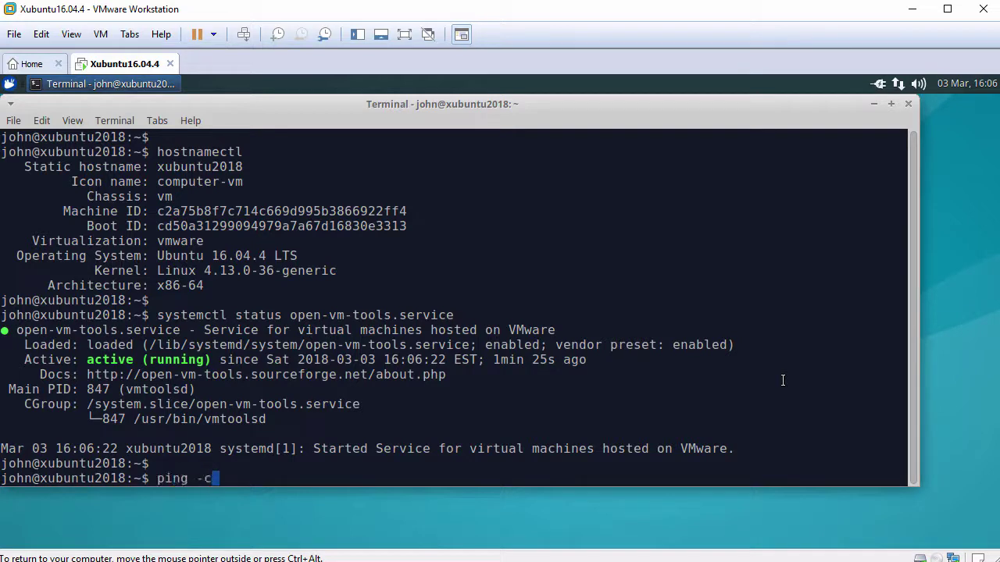
type(" 3 www.googl")
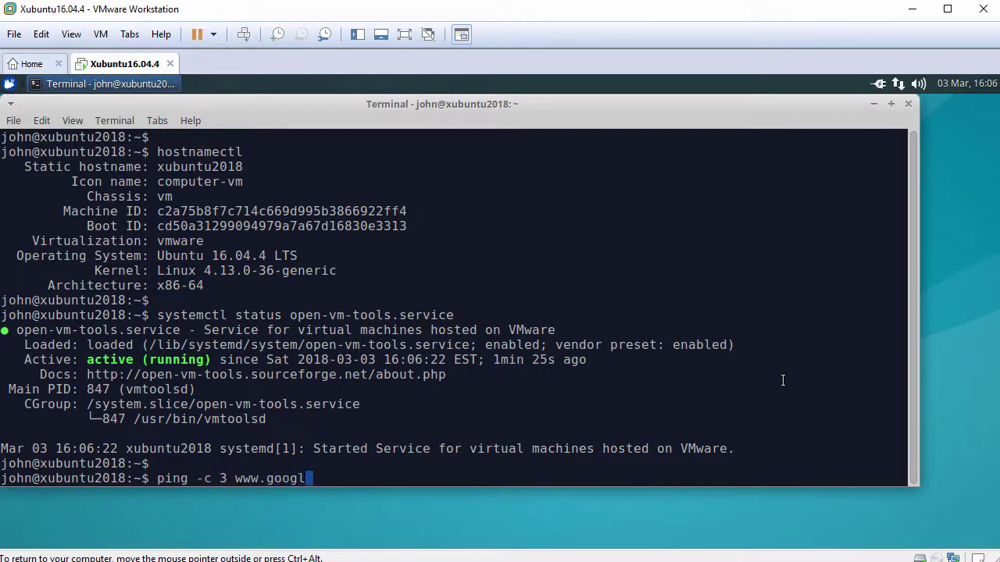
type("e.com")
key("Return")
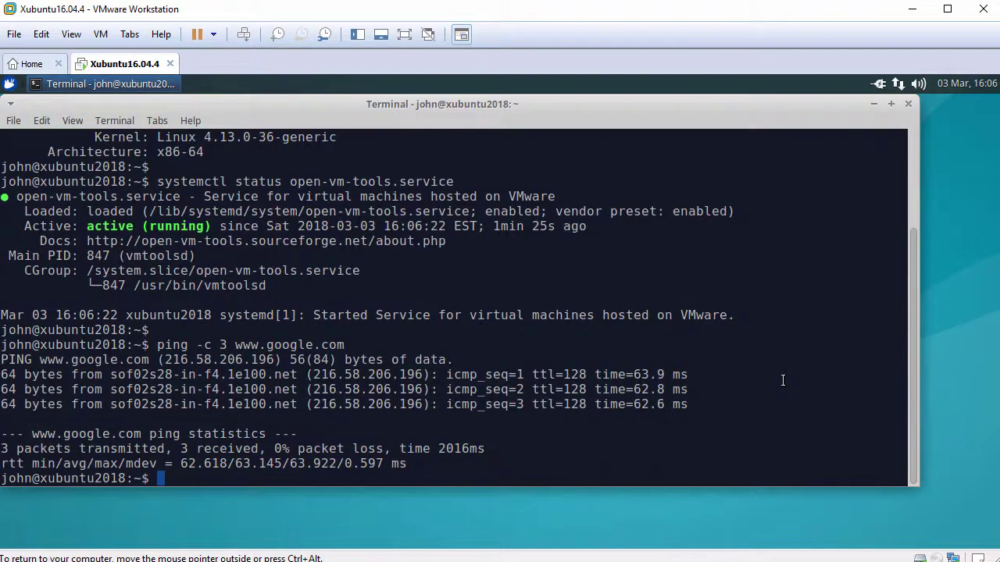
key("Return")
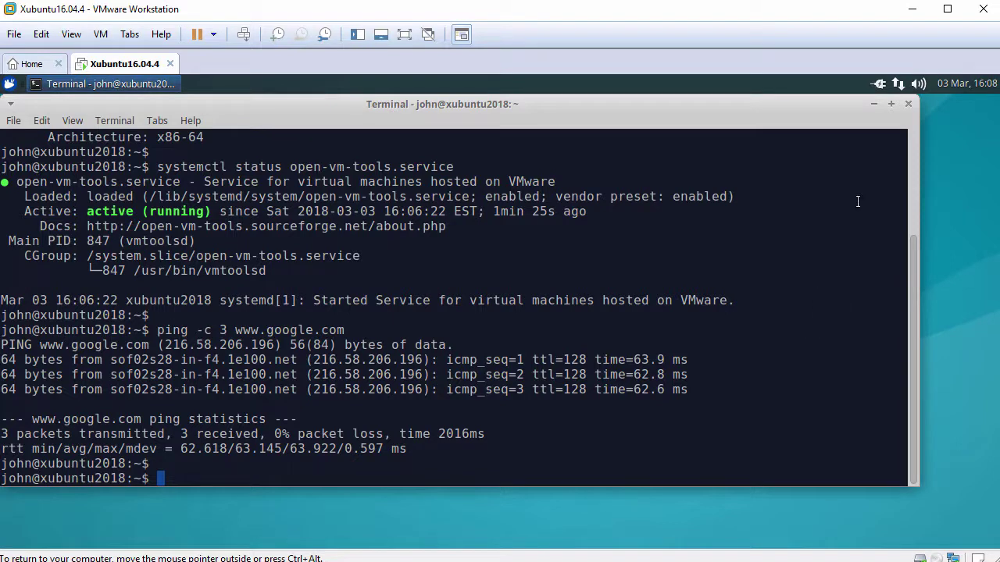
left_click(909, 104)
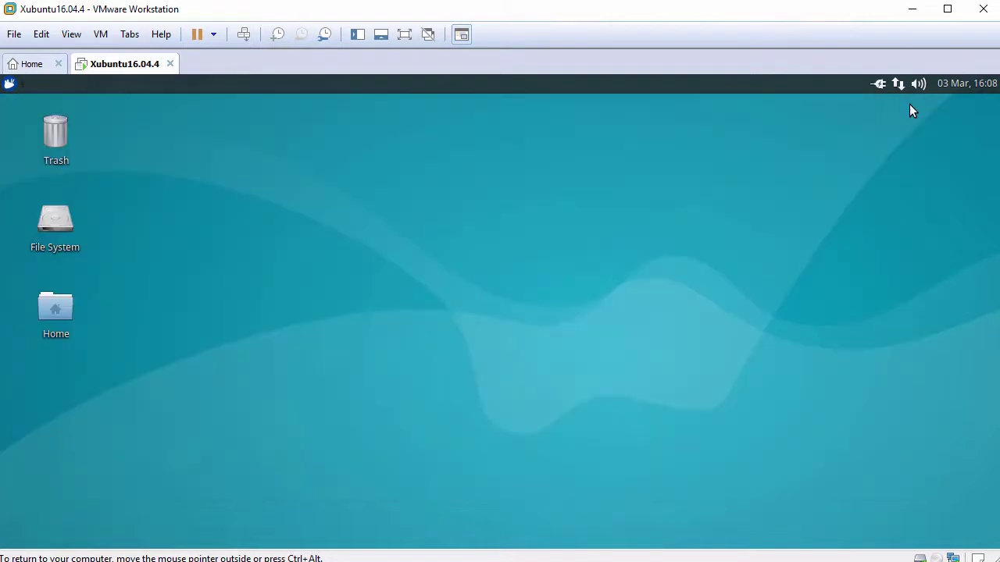
Set the blue mouse picture as the desktop wallpaper in Desktop settings.
right_click(373, 162)
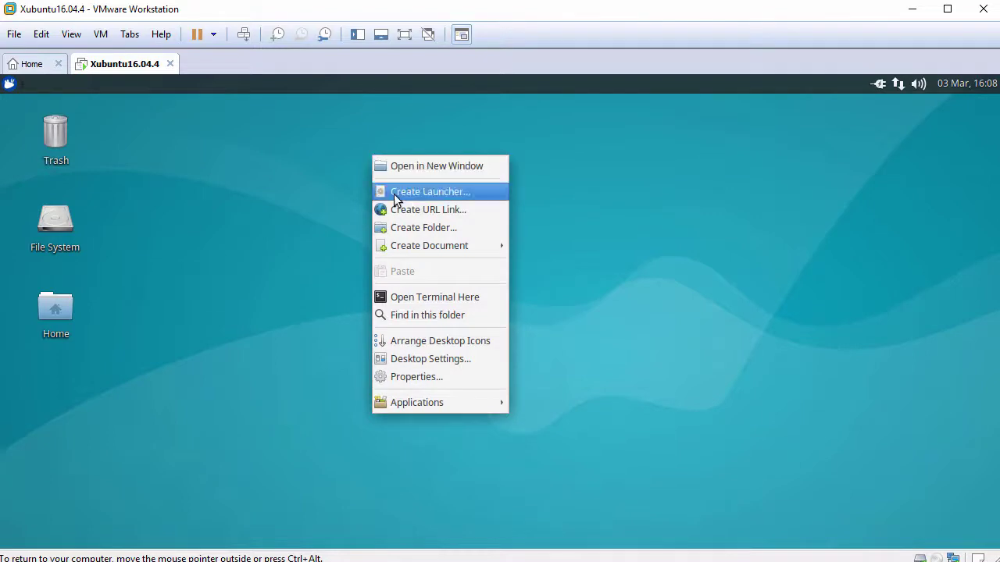
left_click(442, 359)
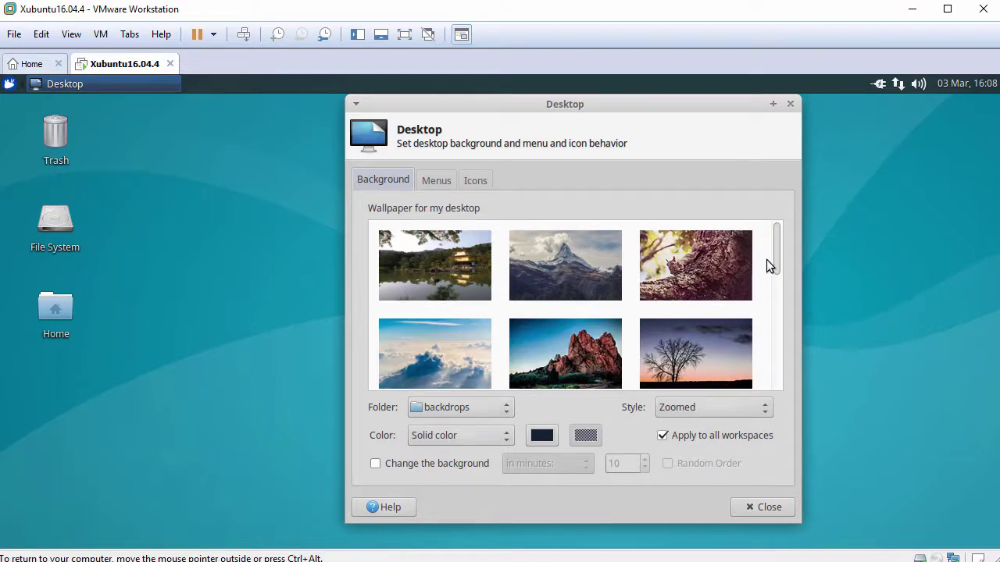
left_click_drag(772, 241, 781, 357)
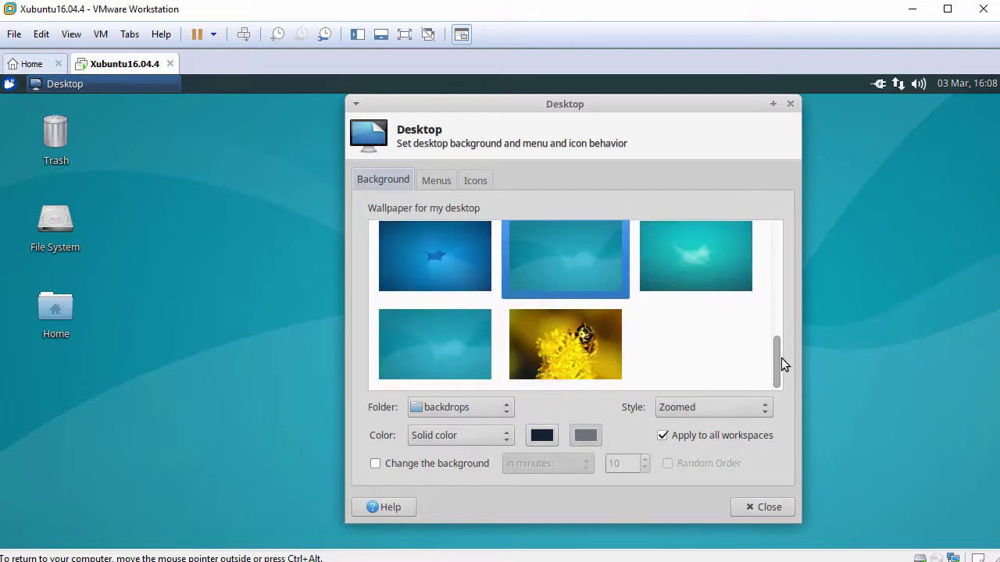
left_click(444, 260)
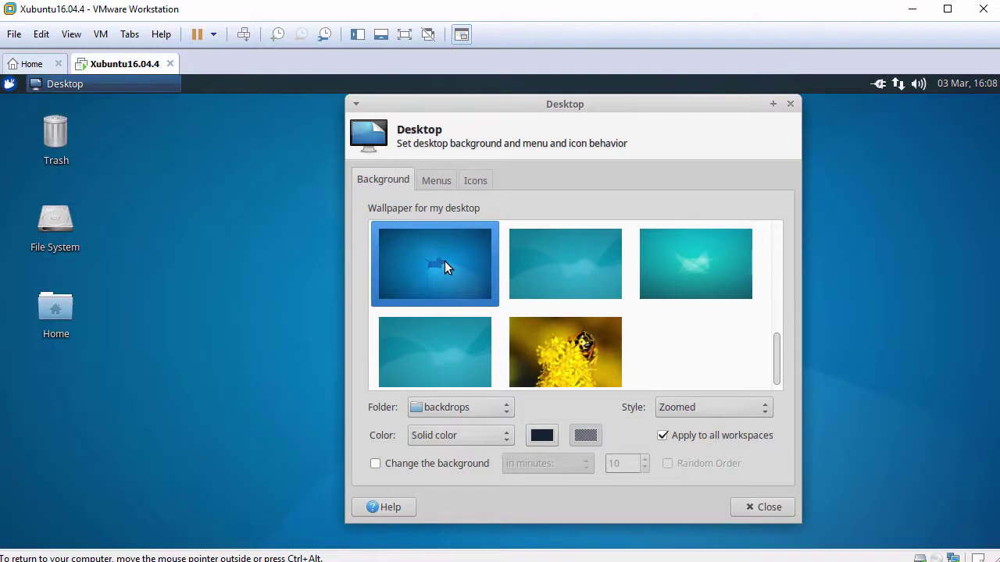
Hide the File System desktop icon and arrange the remaining desktop icons.
left_click(446, 185)
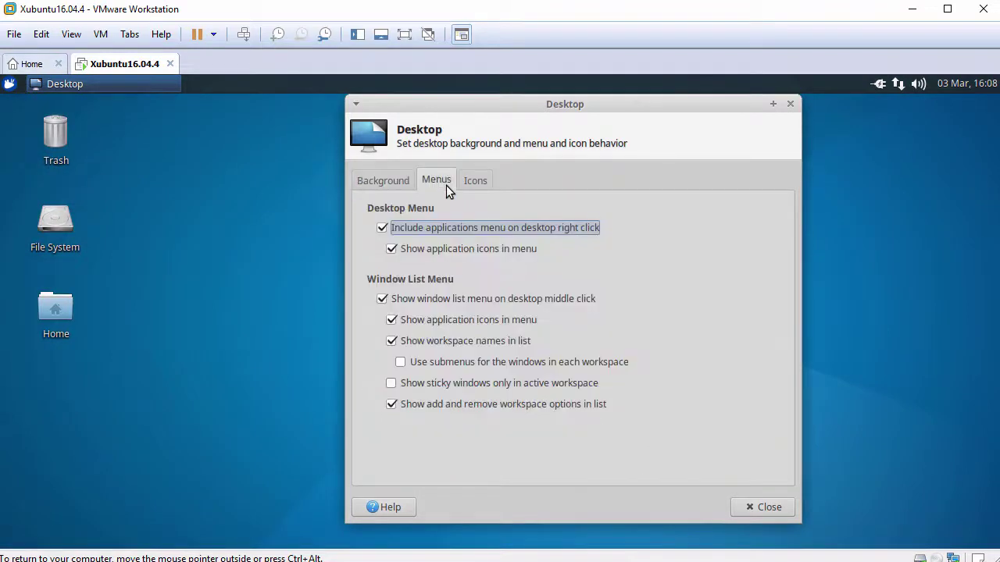
left_click(476, 185)
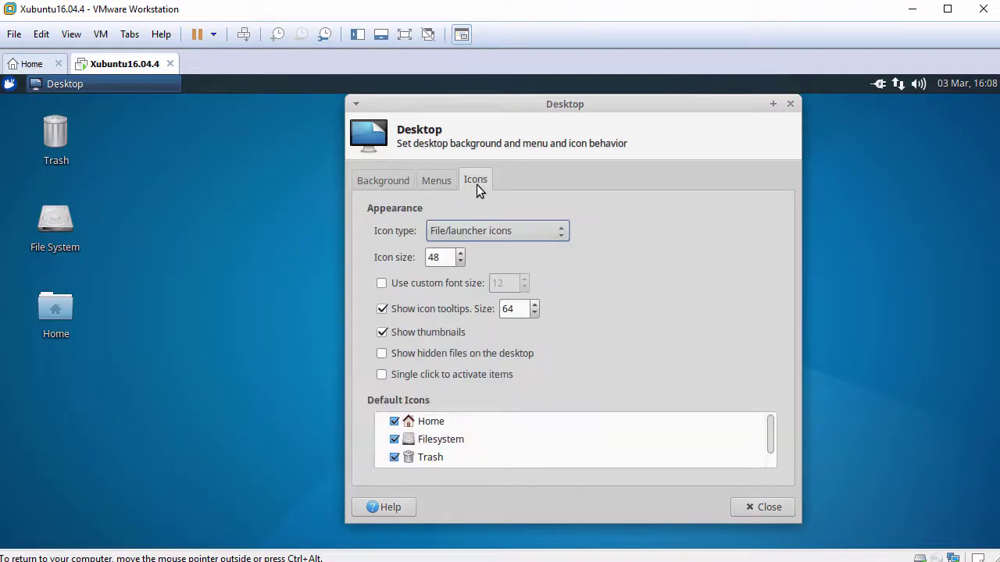
left_click(394, 440)
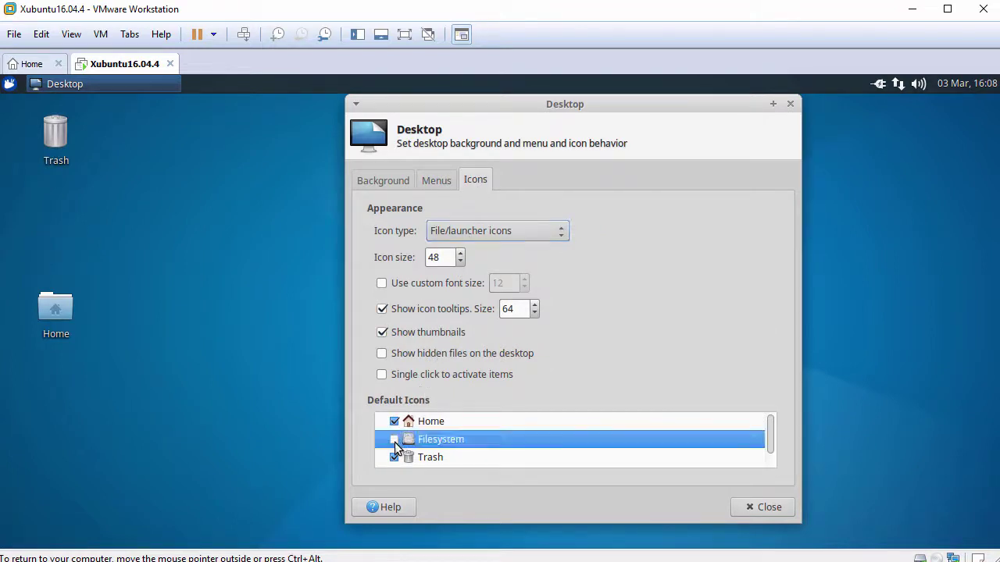
left_click(761, 509)
right_click(334, 170)
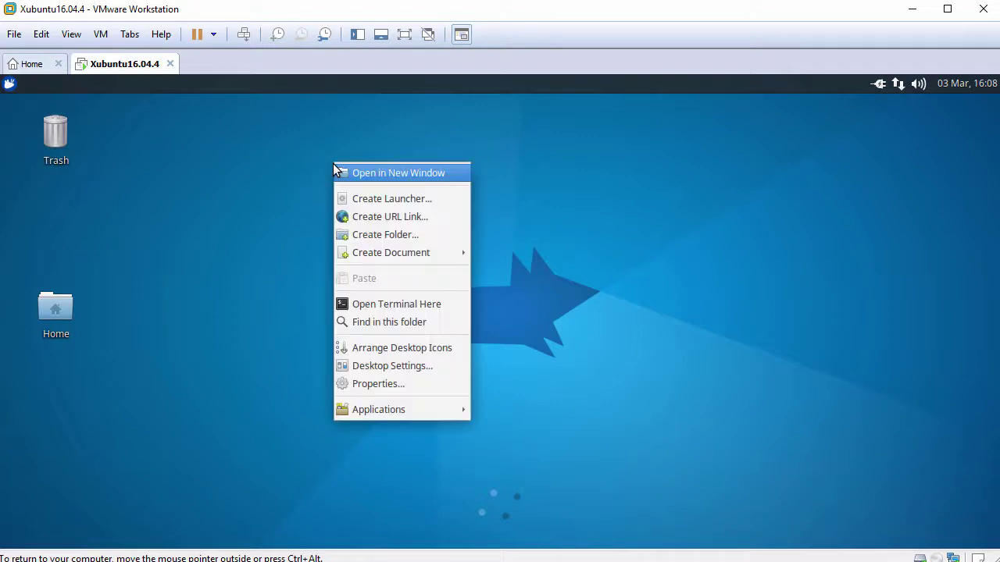
left_click(408, 350)
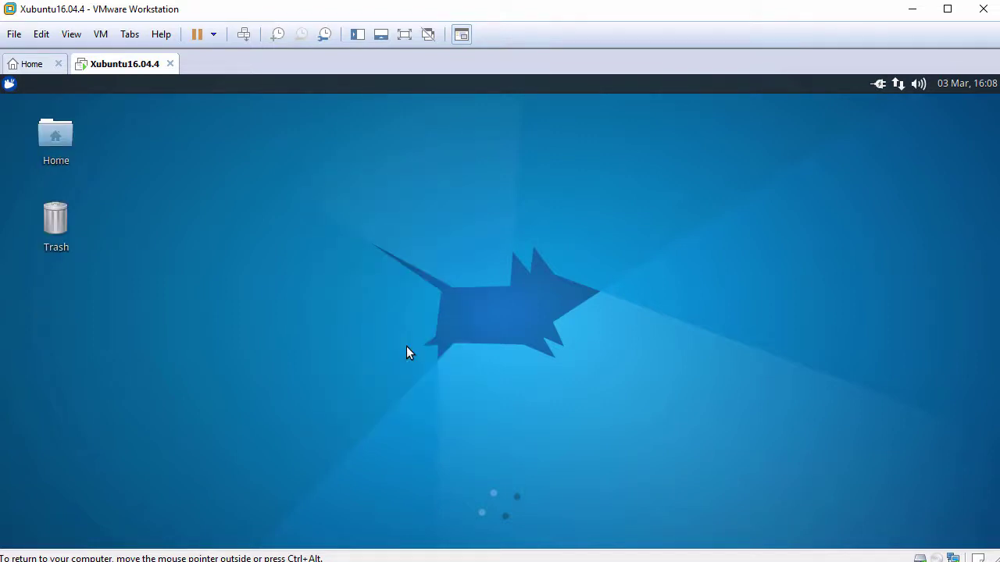
Change the top panel's Row Size from 24 to 30 in Panel Preferences.
right_click(265, 85)
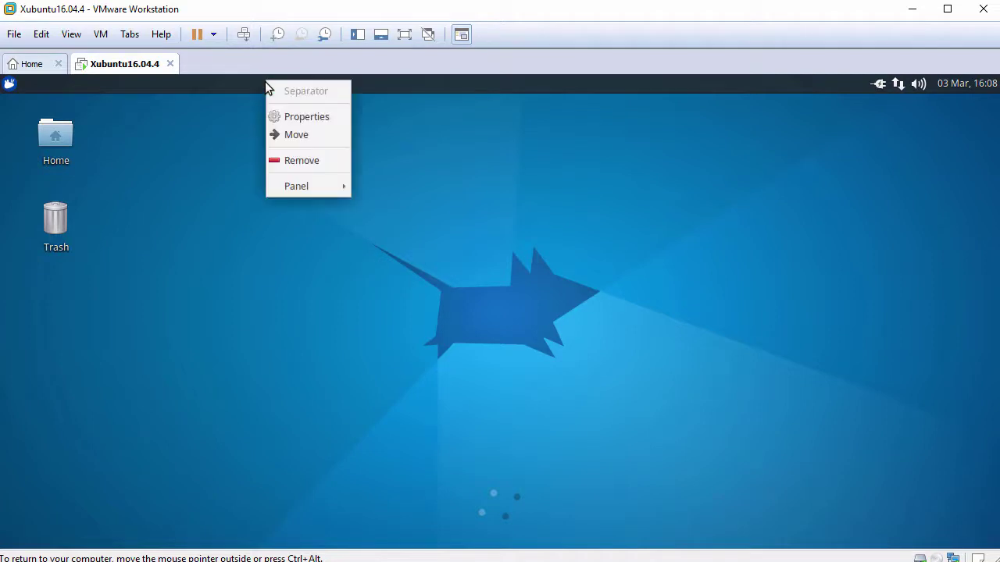
mouse_move(314, 190)
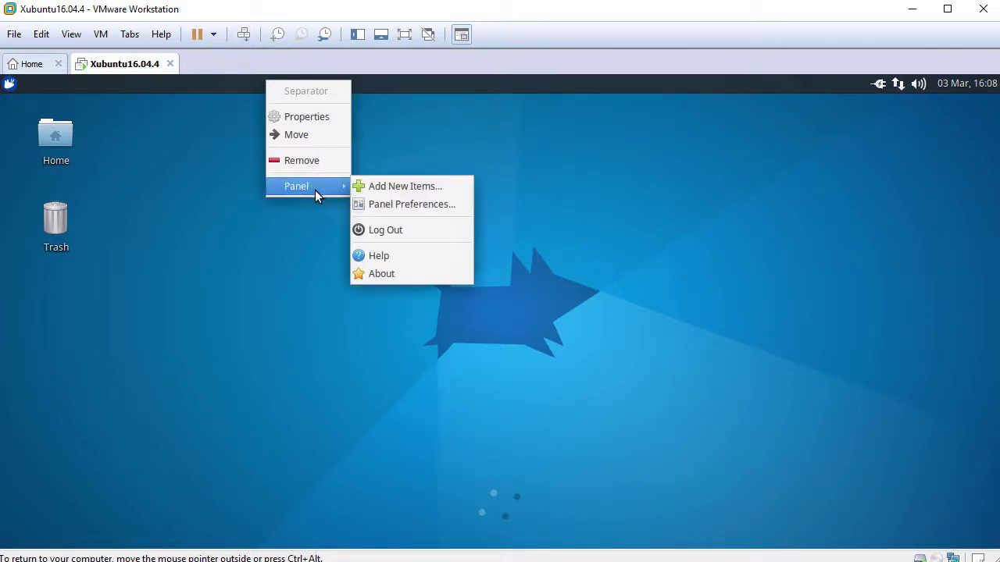
left_click(428, 206)
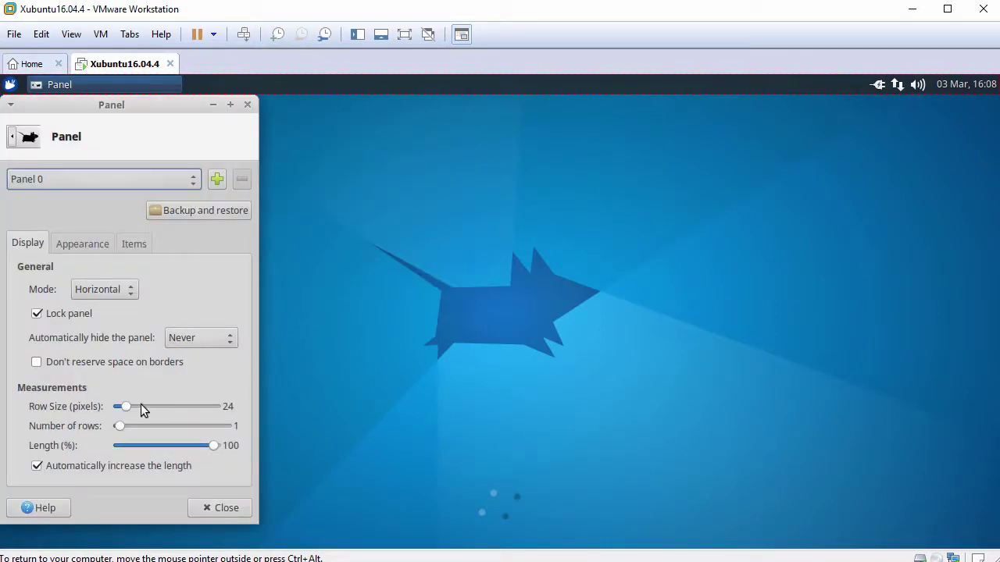
left_click_drag(124, 406, 131, 413)
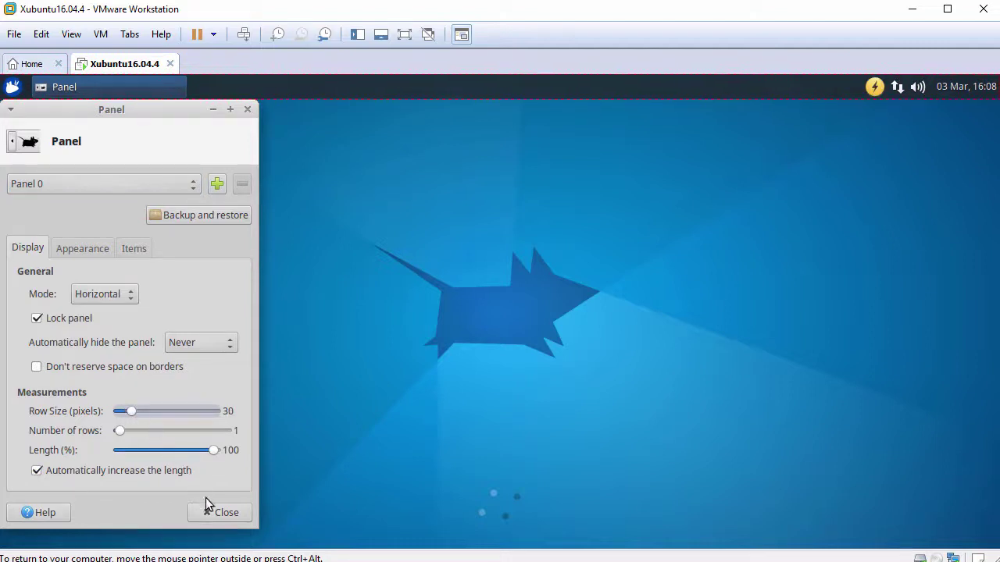
left_click(223, 518)
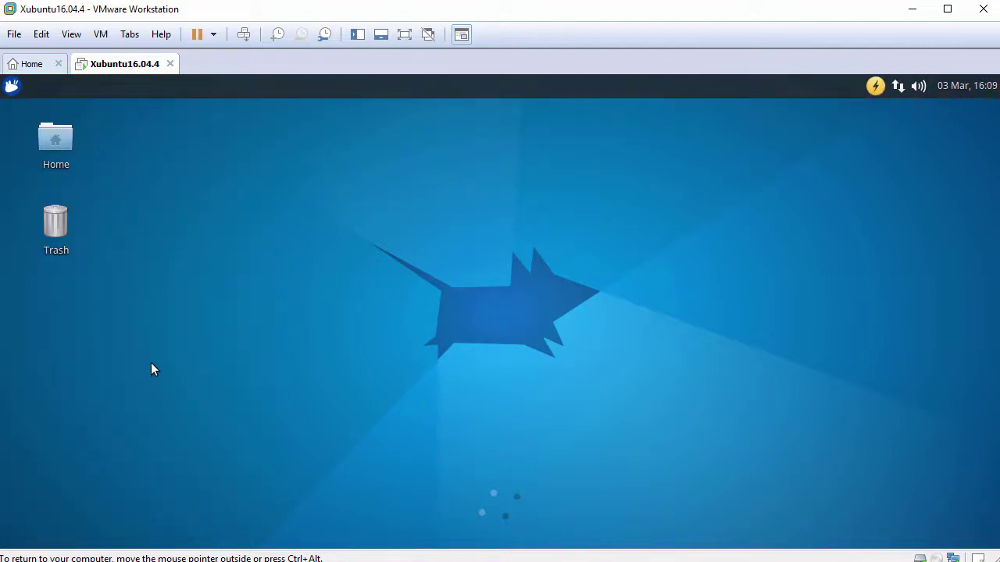
left_click(12, 87)
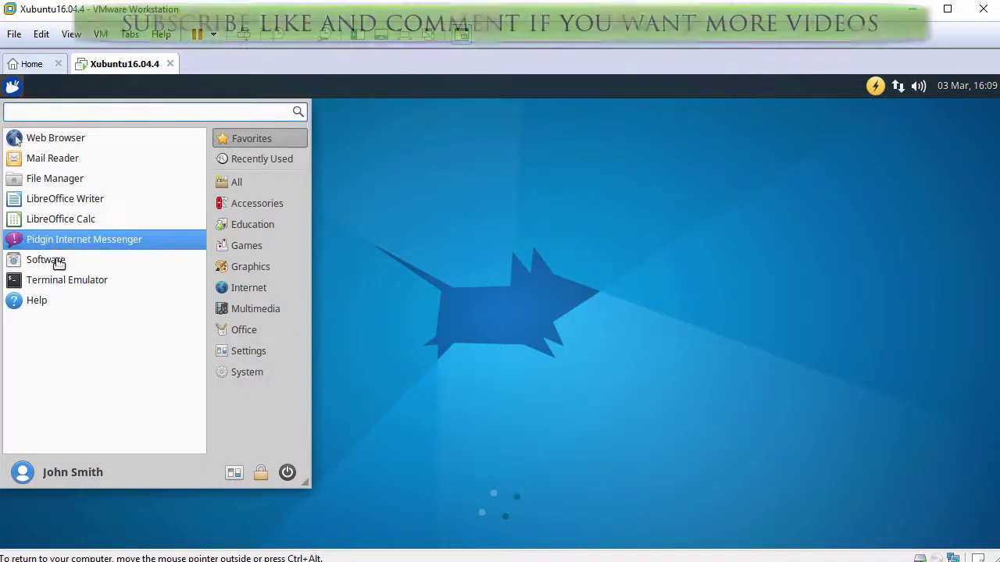
left_click(254, 185)
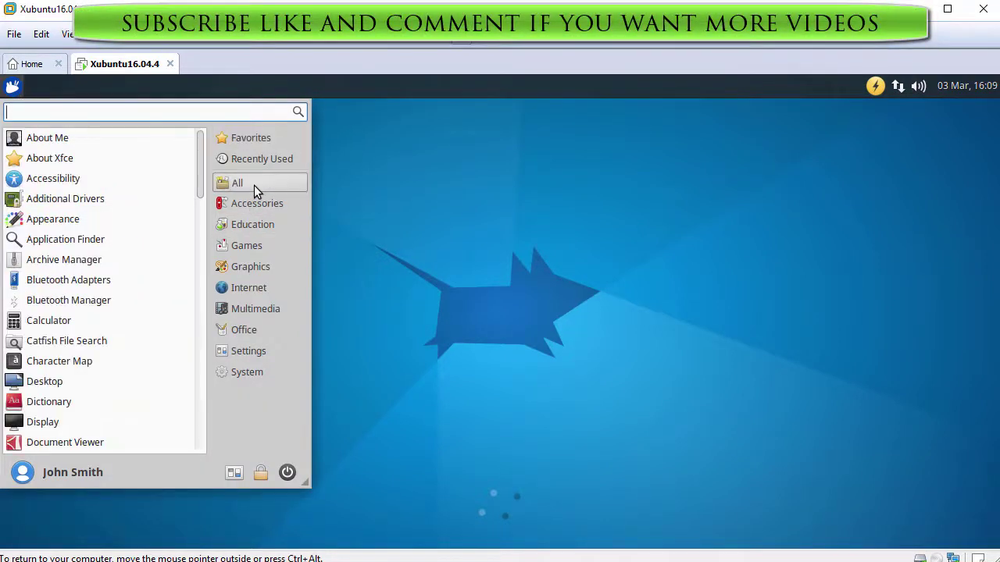
left_click(253, 203)
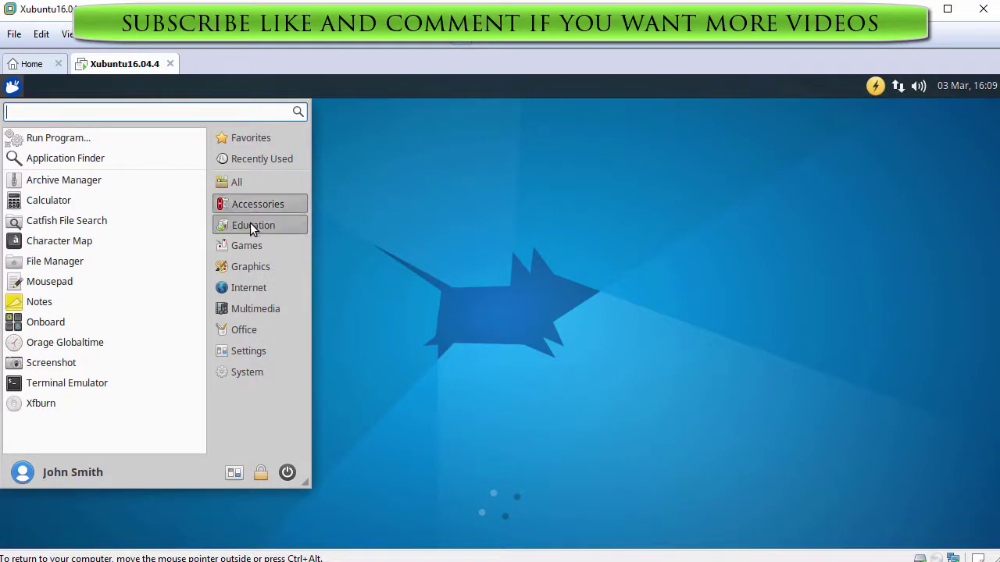
left_click(249, 224)
left_click(248, 247)
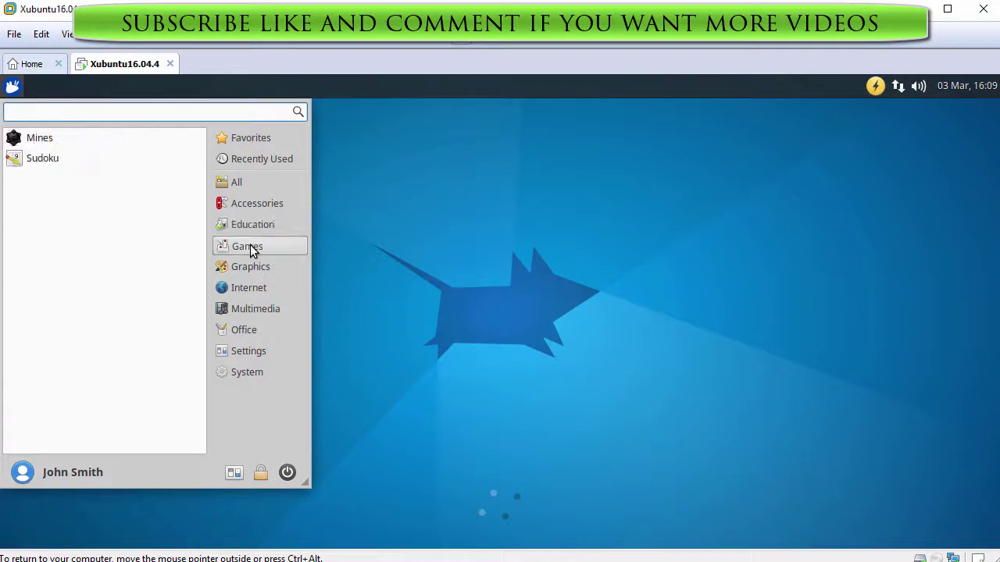
left_click(253, 267)
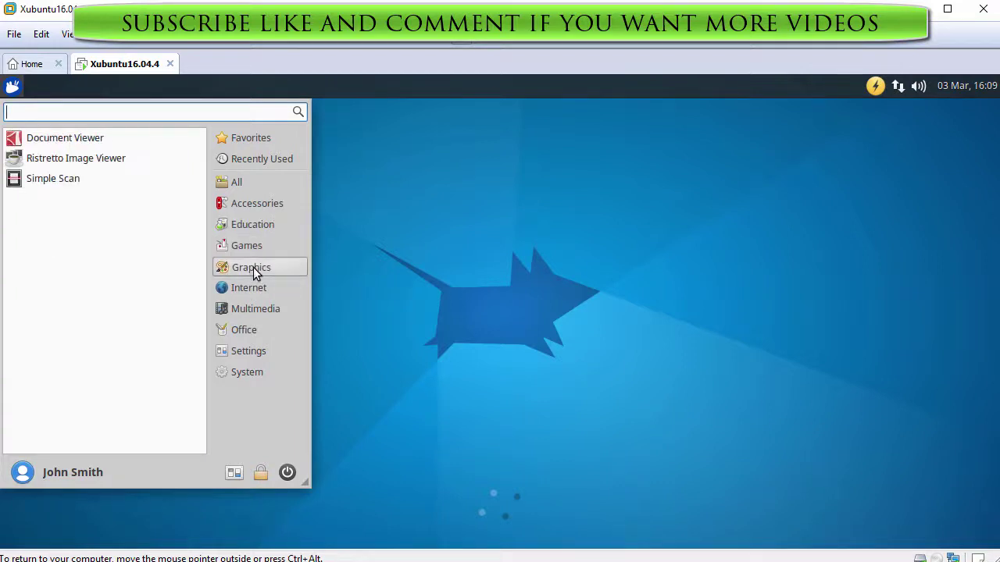
left_click(255, 286)
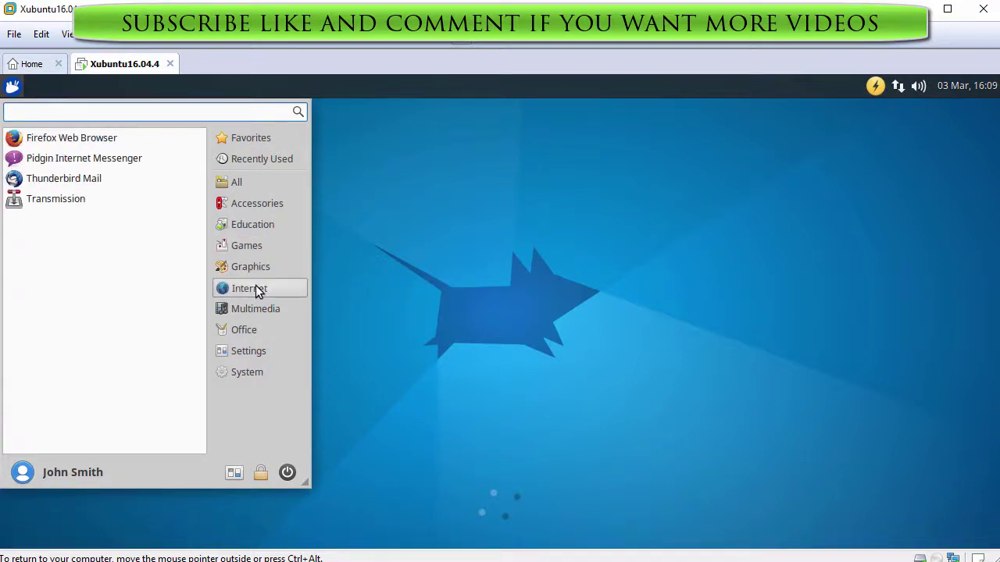
left_click(258, 309)
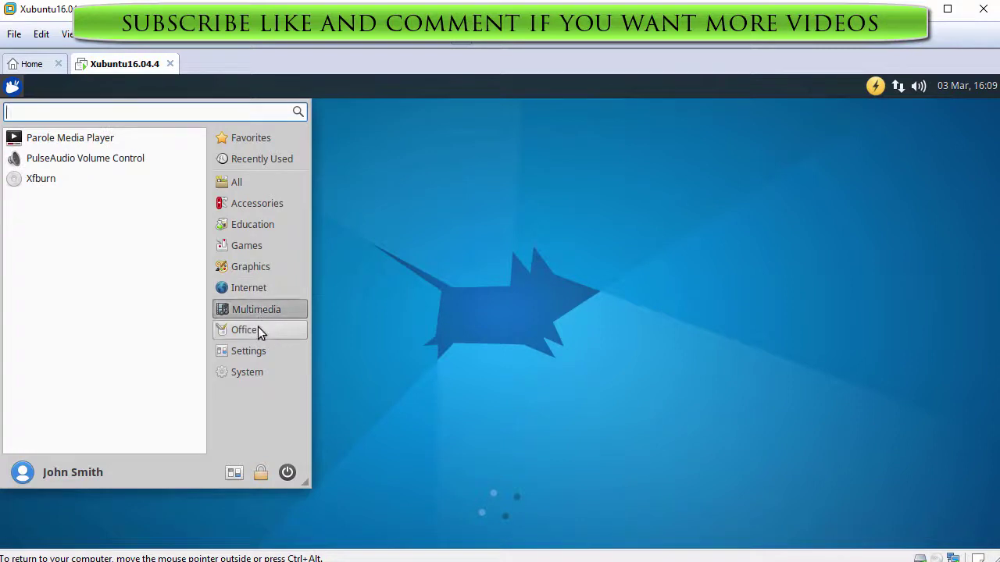
left_click(258, 331)
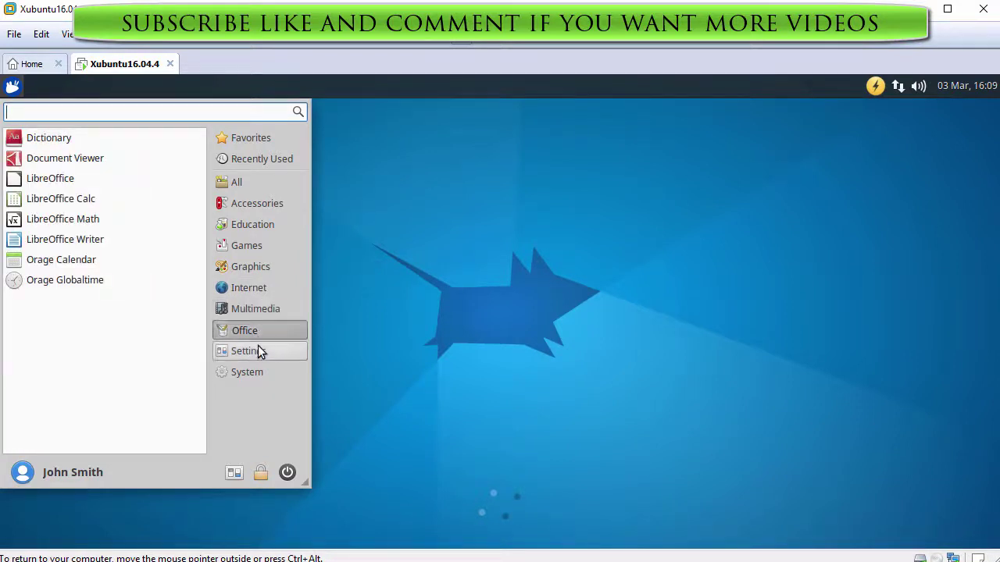
left_click(257, 352)
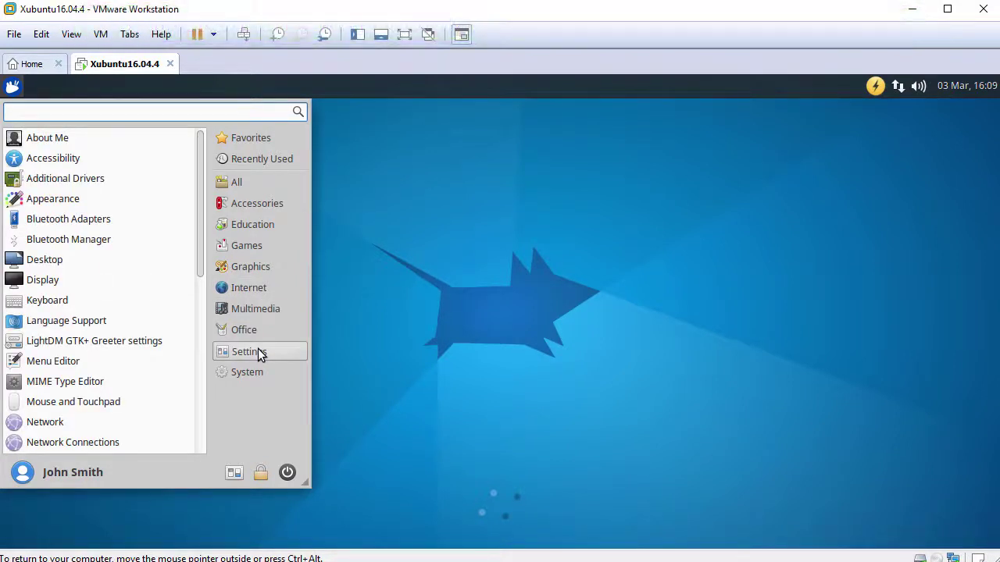
left_click(257, 372)
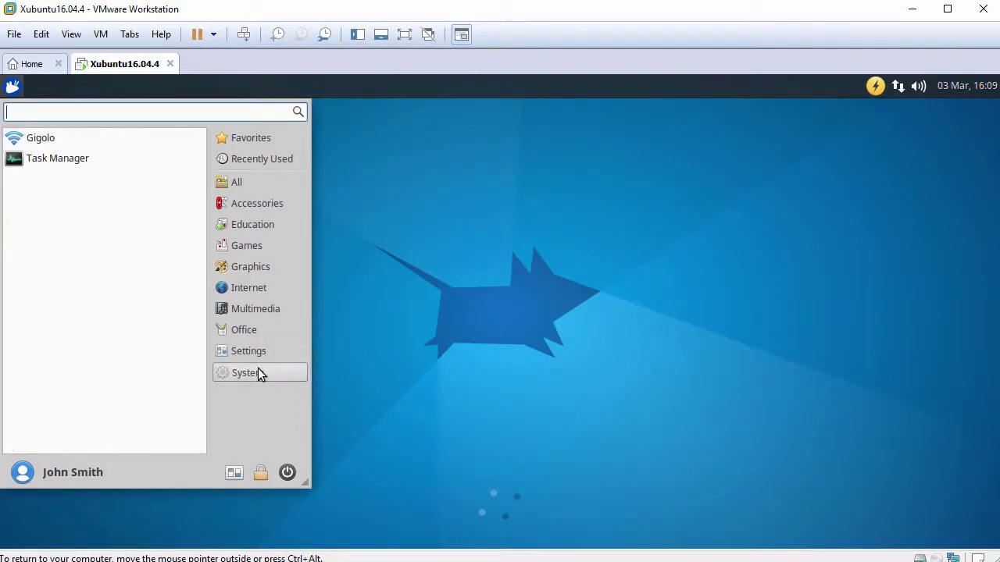
left_click(286, 473)
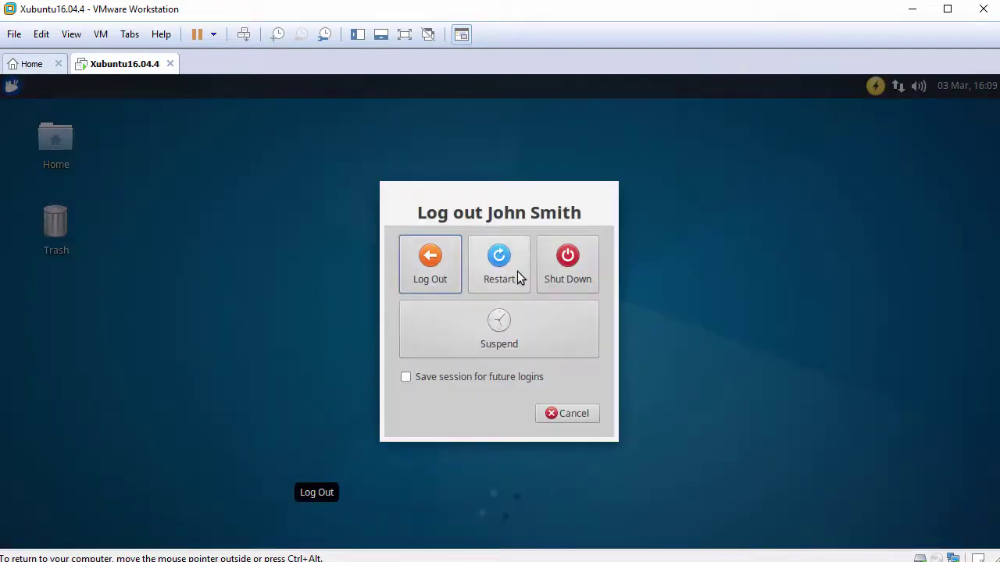
left_click(570, 413)
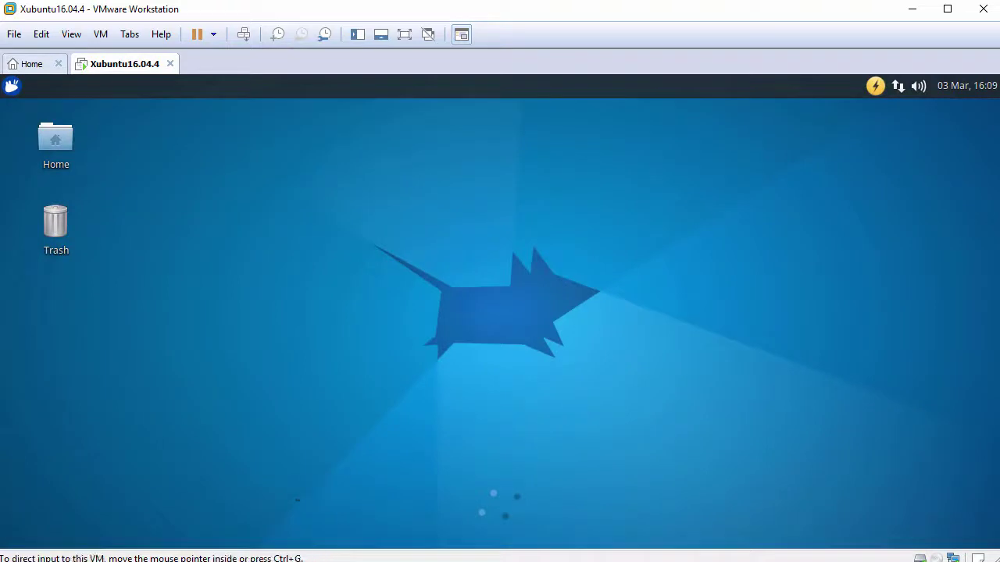